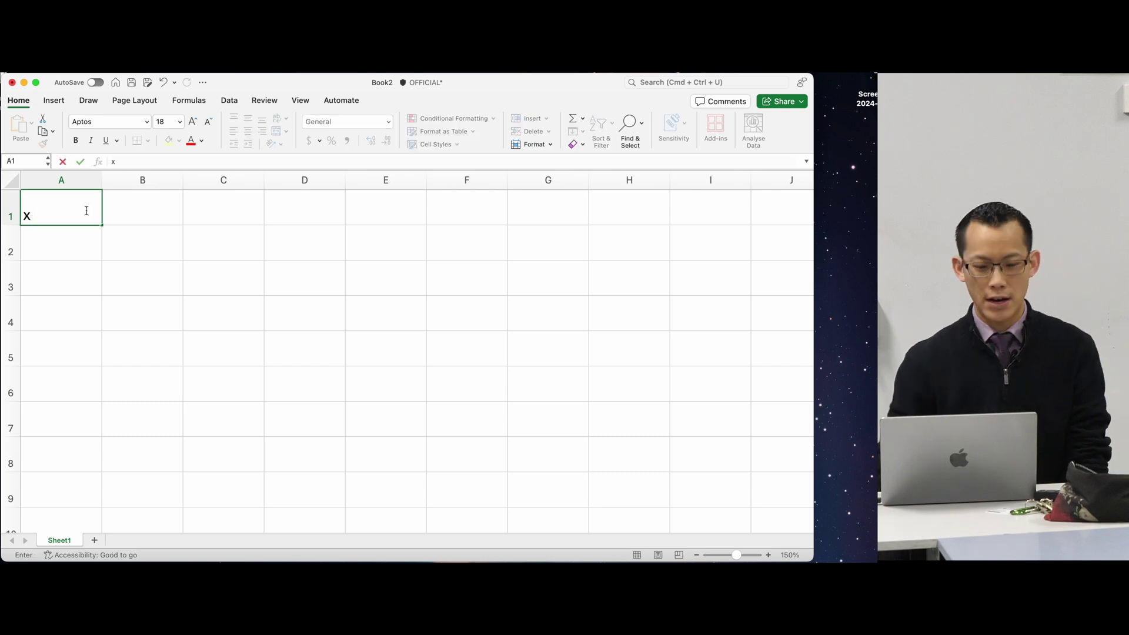
Set all sheet text to font size 32 and centre it vertically.
key(Tab)
key(super+a)
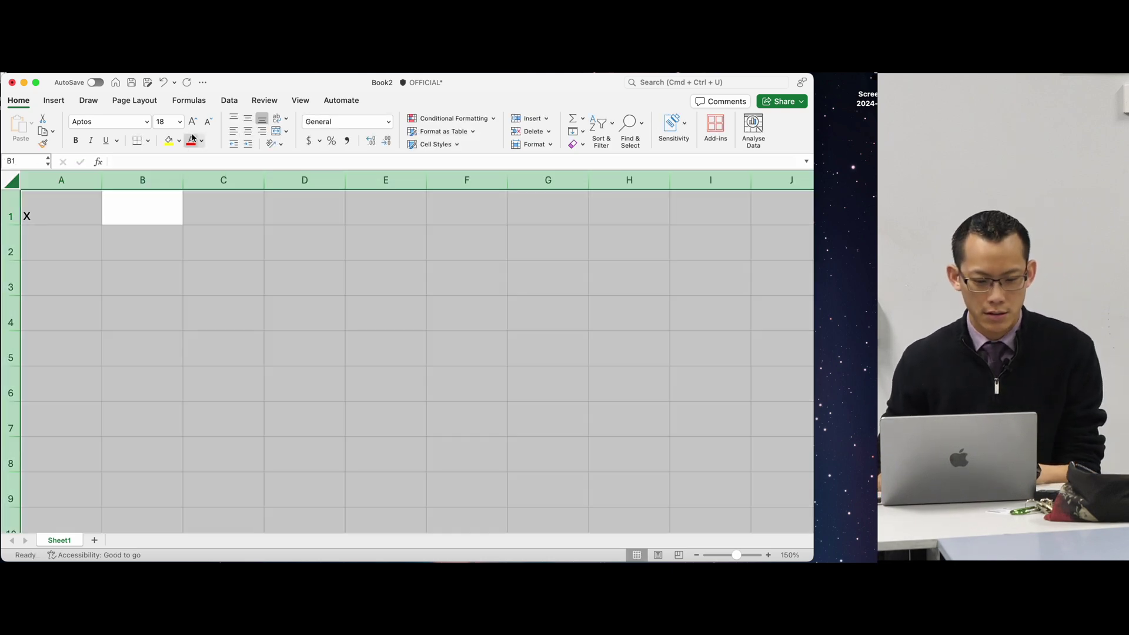
click(179, 122)
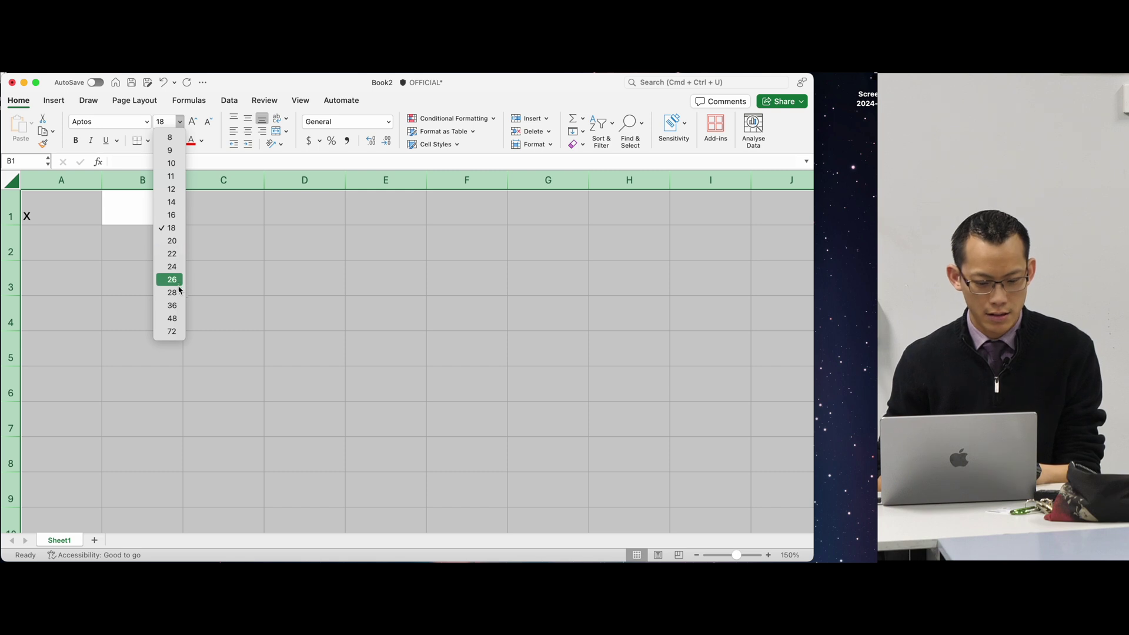
click(177, 306)
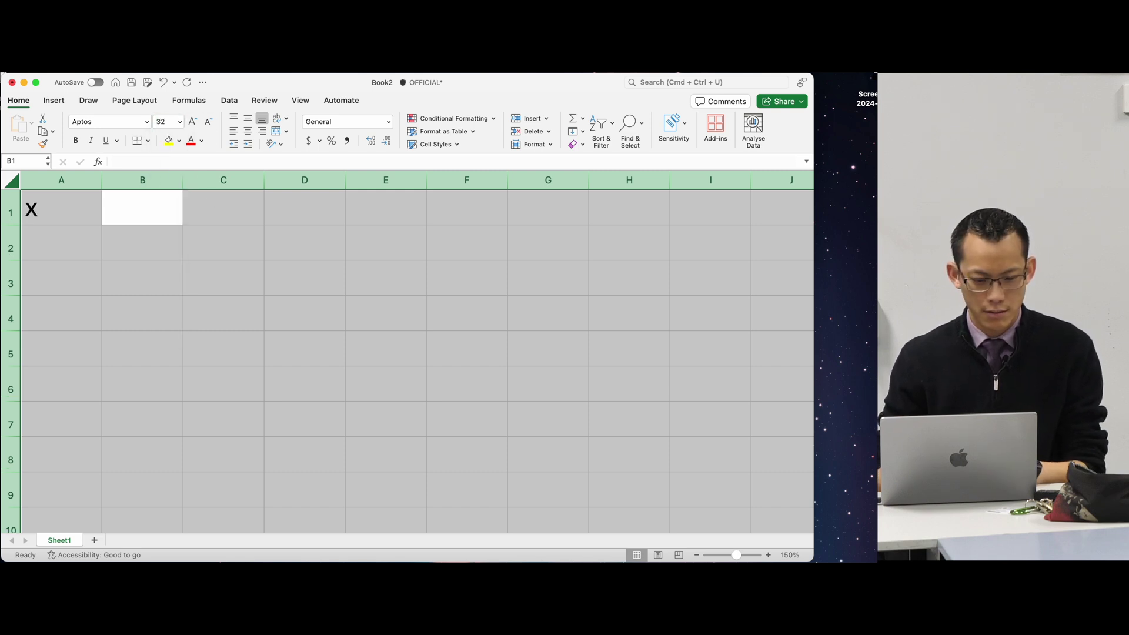
click(247, 118)
click(212, 312)
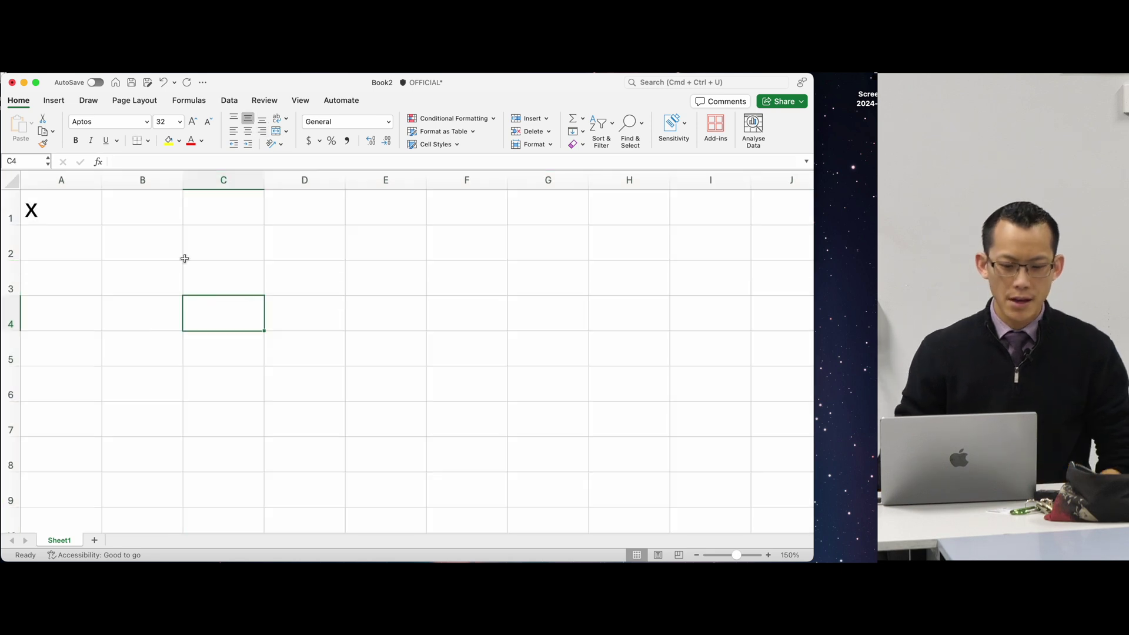
Enter the die values 1 to 6 in cells B1 through G1.
click(164, 216)
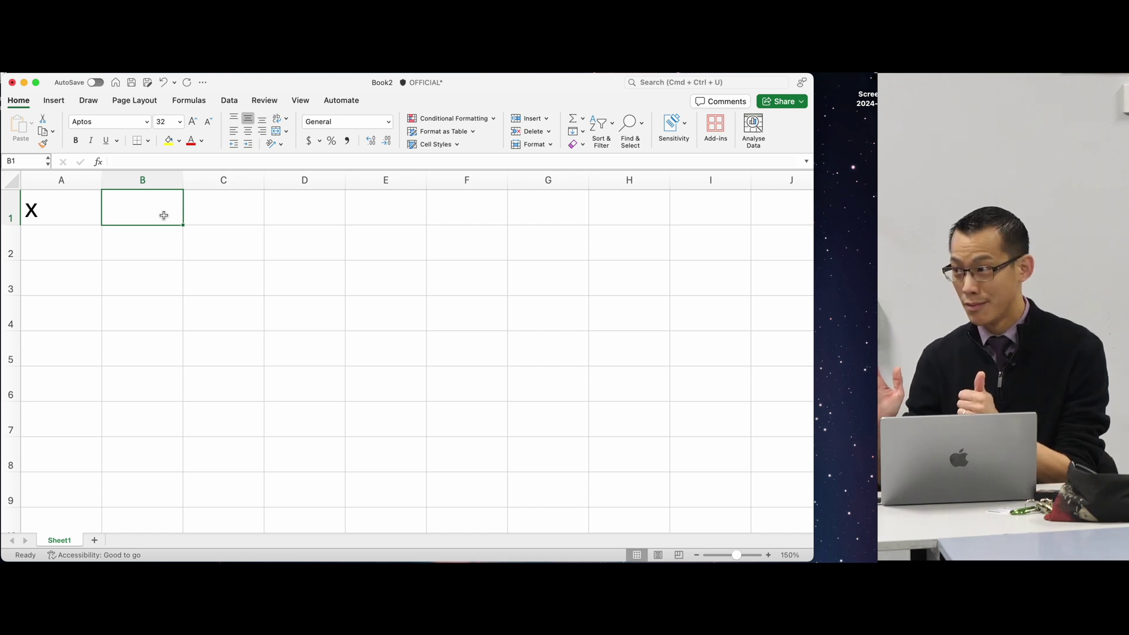
text(1	2	3	)
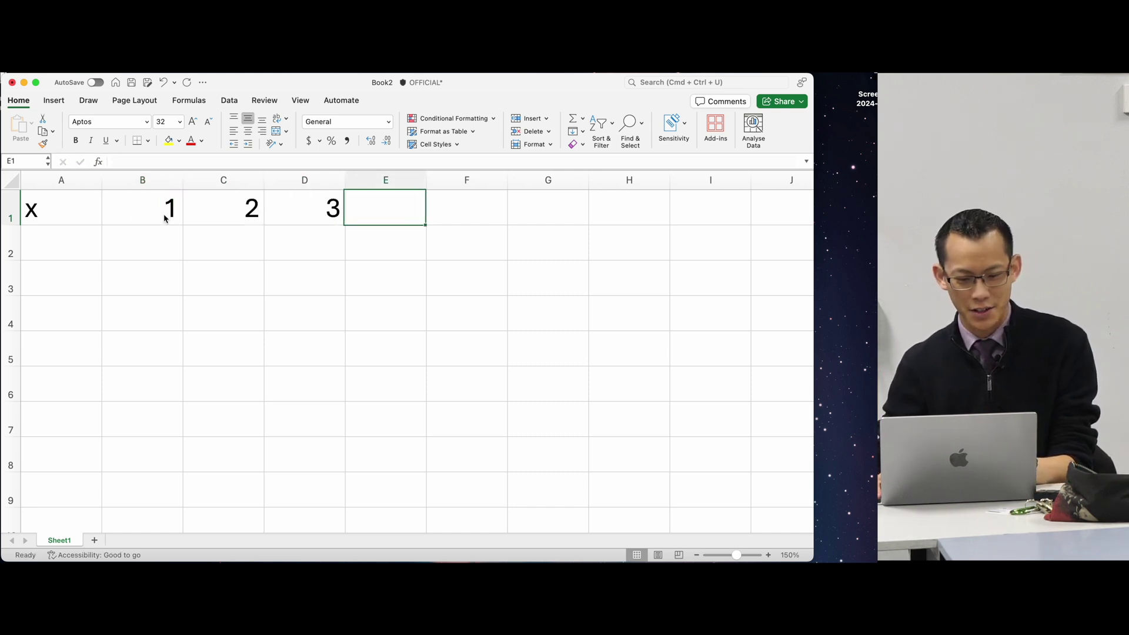
text(4	5	6)
key(Return)
key(Left)
key(Left)
key(Left)
key(Left)
key(Left)
key(Left)
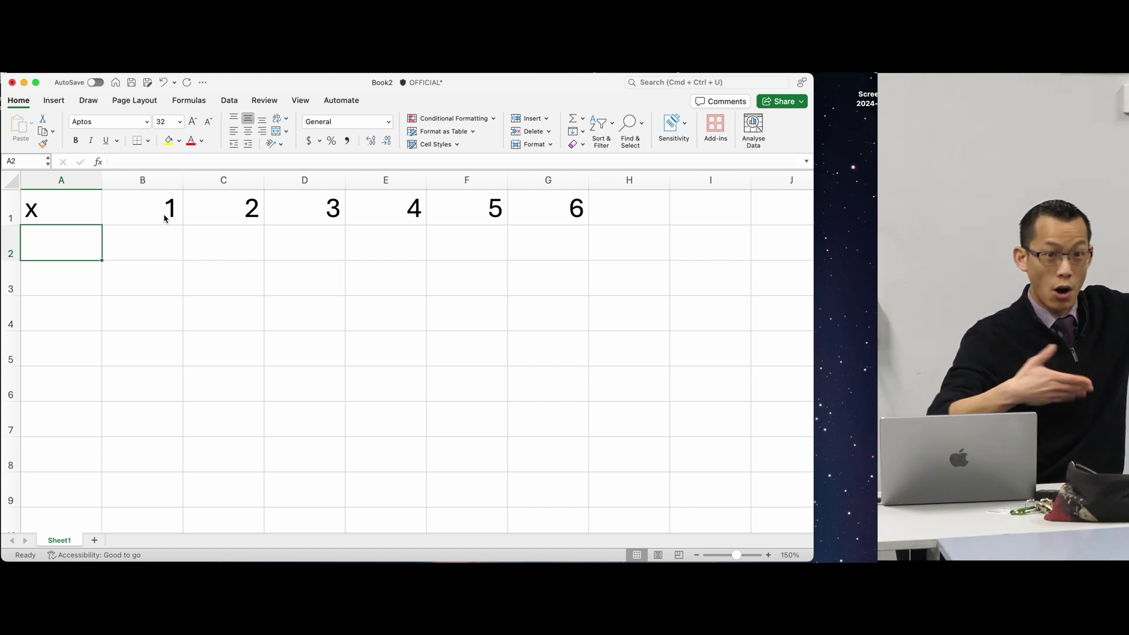
Label cell A2 as p(x).
text(p)
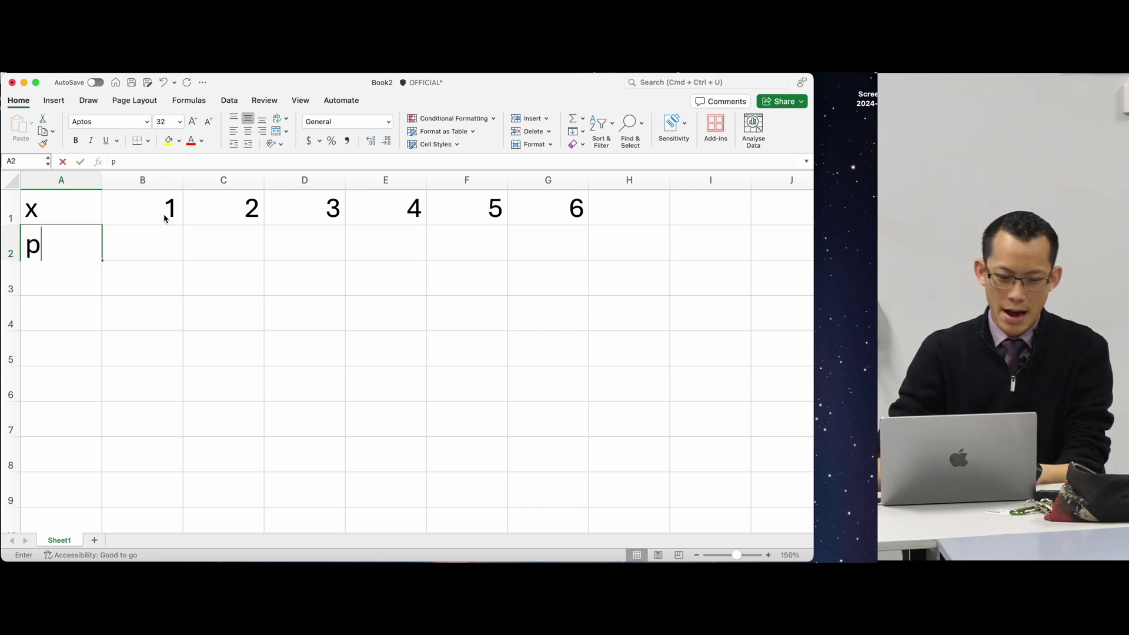
text((x))
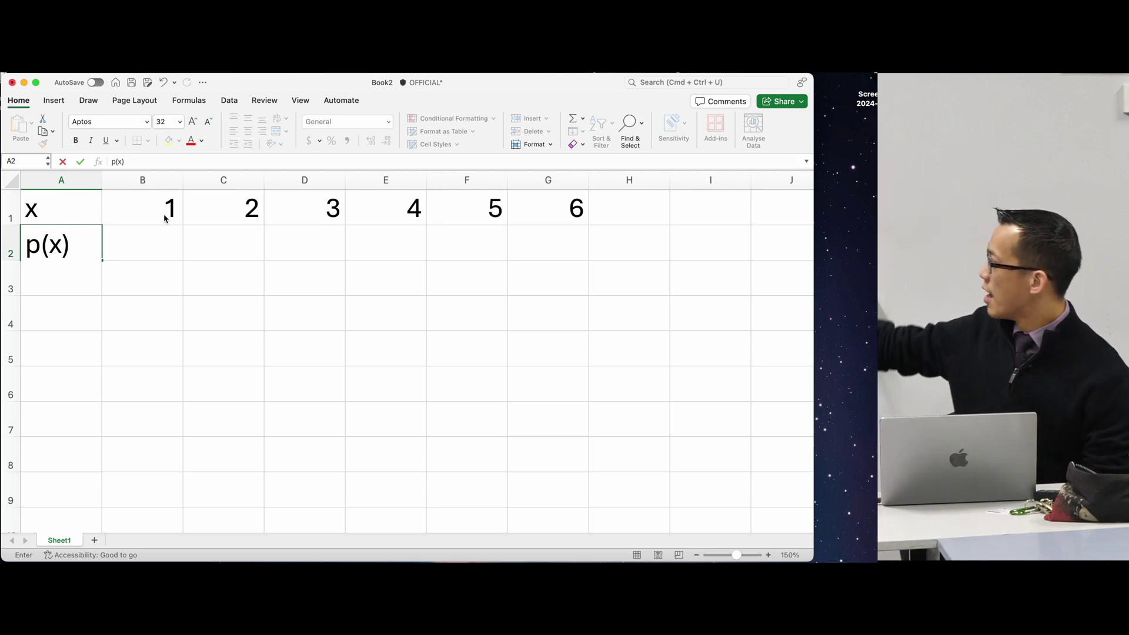
key(Tab)
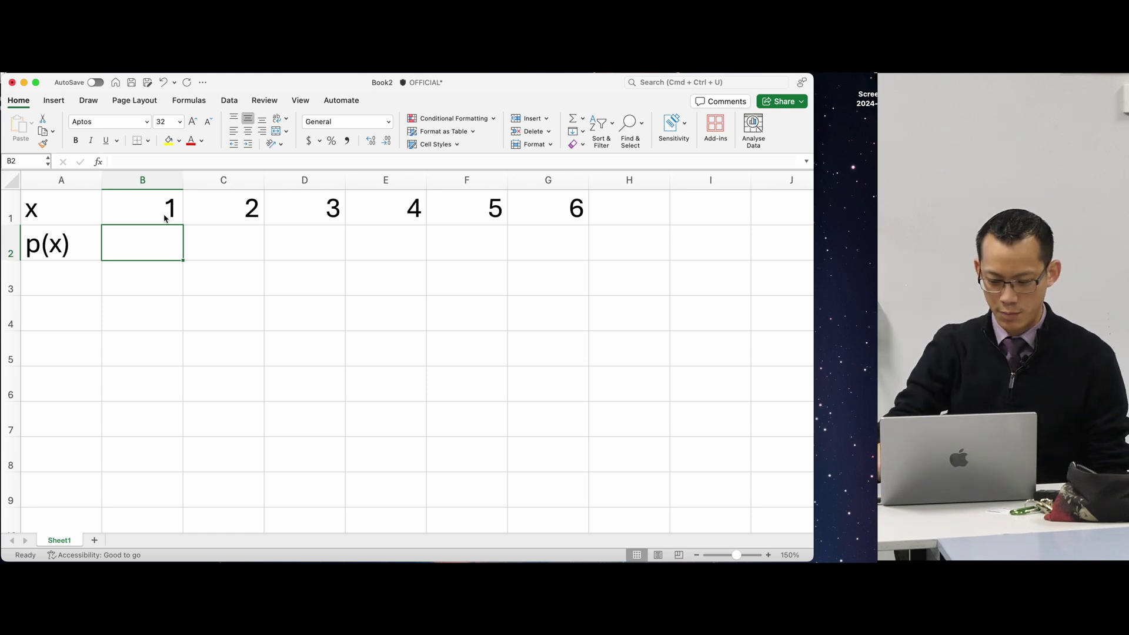
Enter the formula =1/6 in B2 in place of 0.5, showing 0.17.
text(0.5)
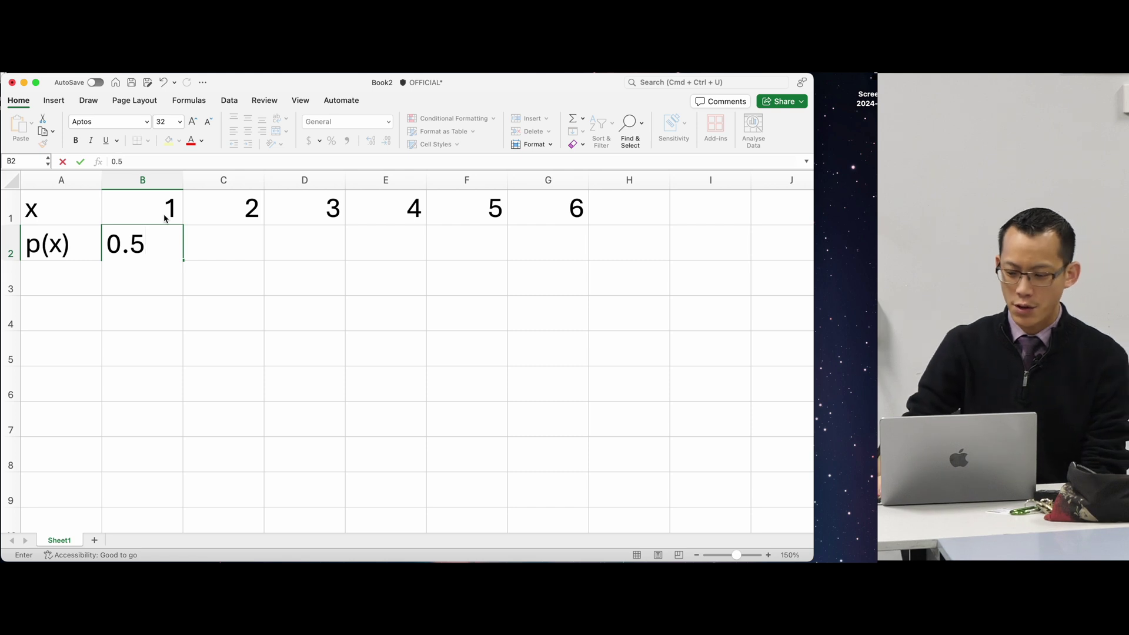
key(BackSpace)
key(BackSpace)
key(BackSpace)
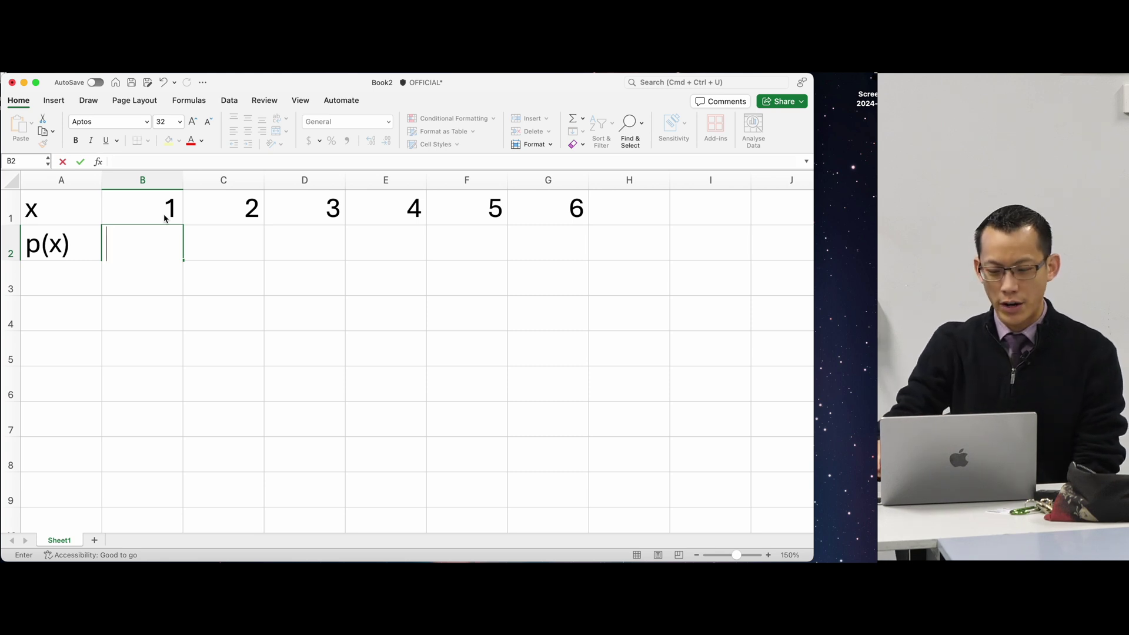
text(=)
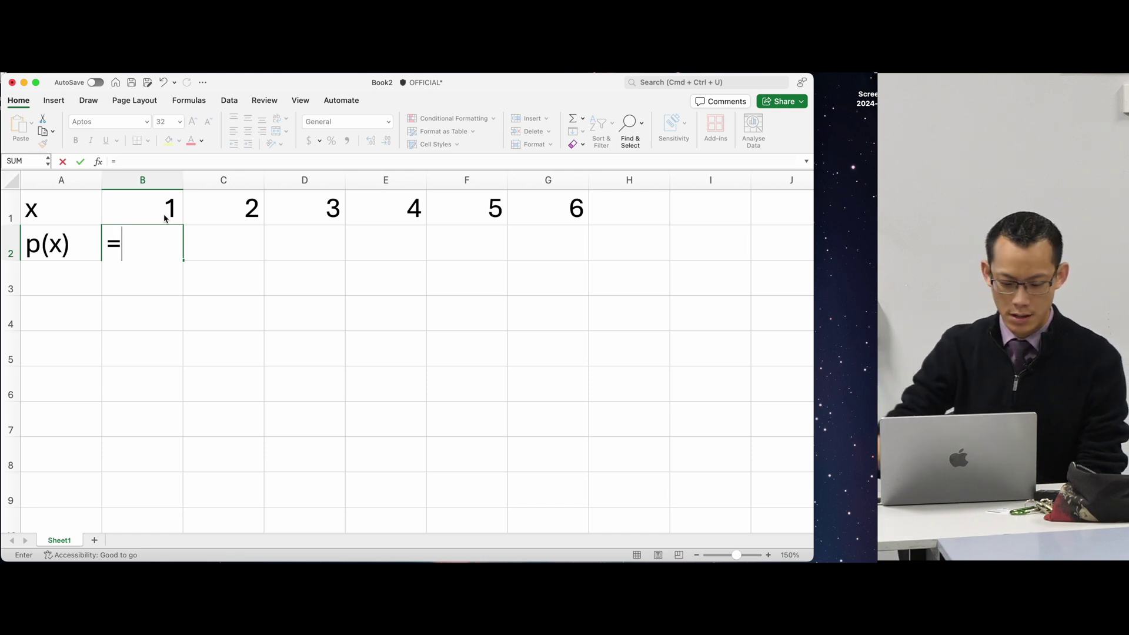
text(1)
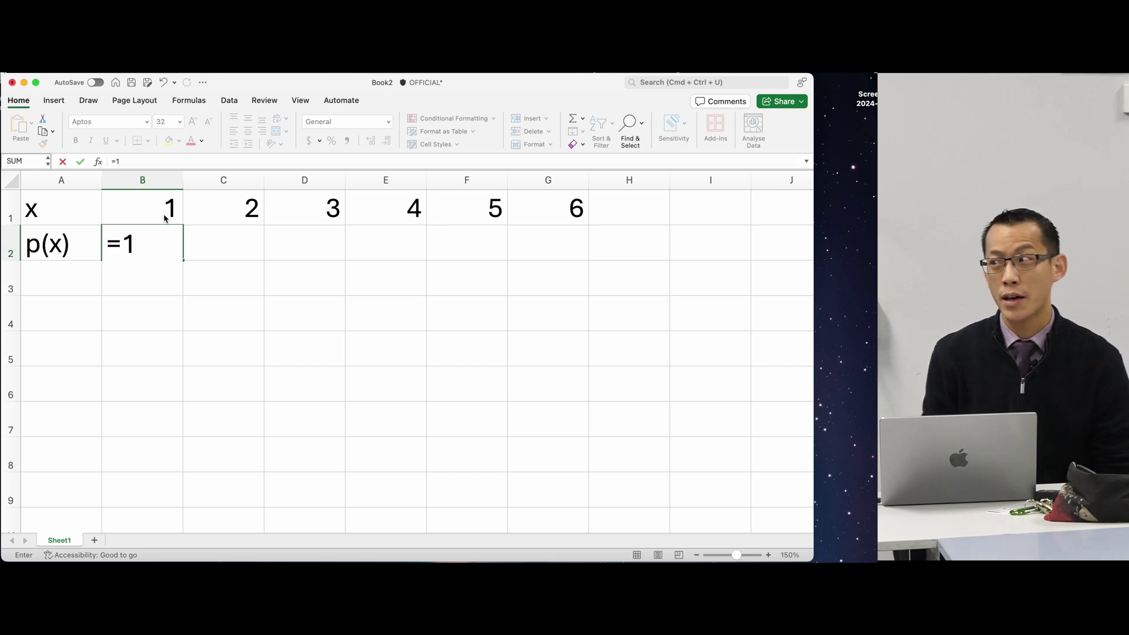
text(/)
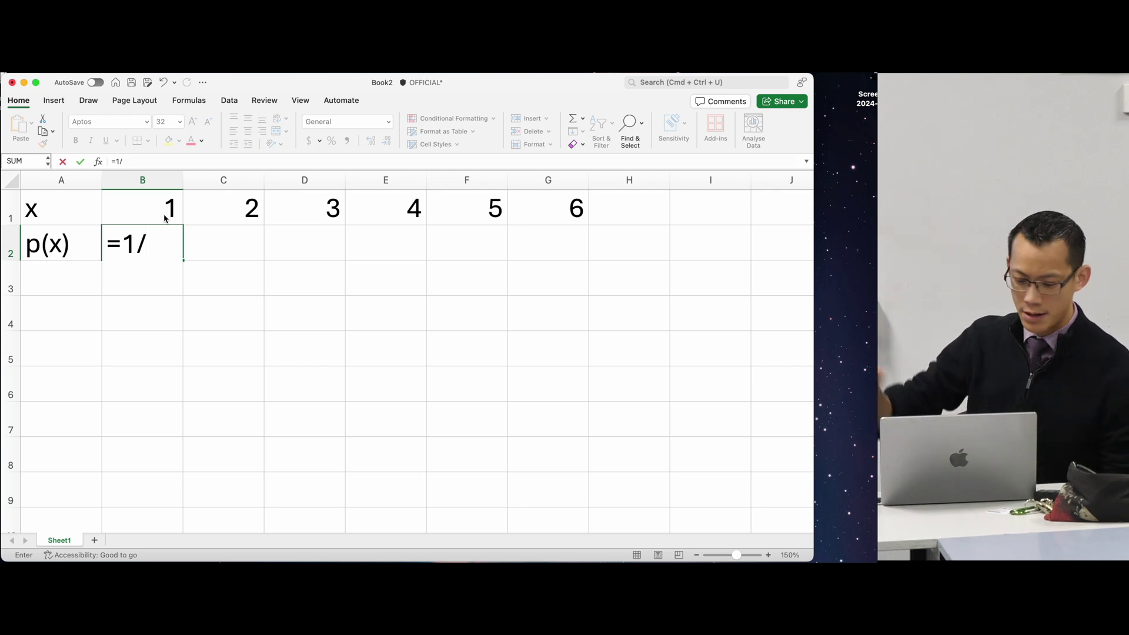
text(6)
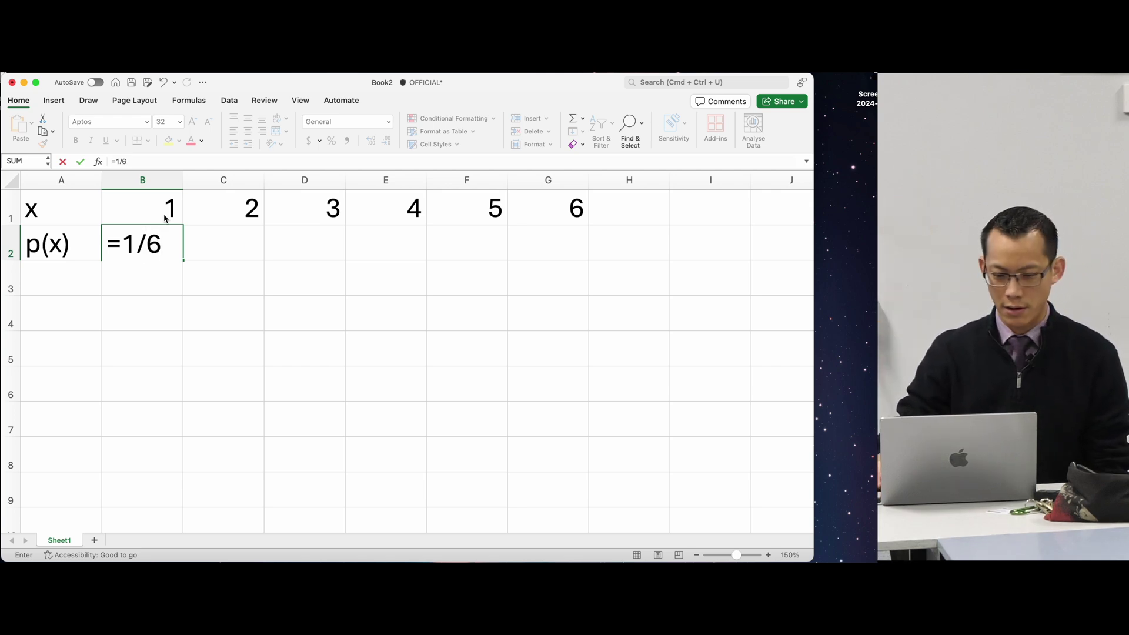
key(Return)
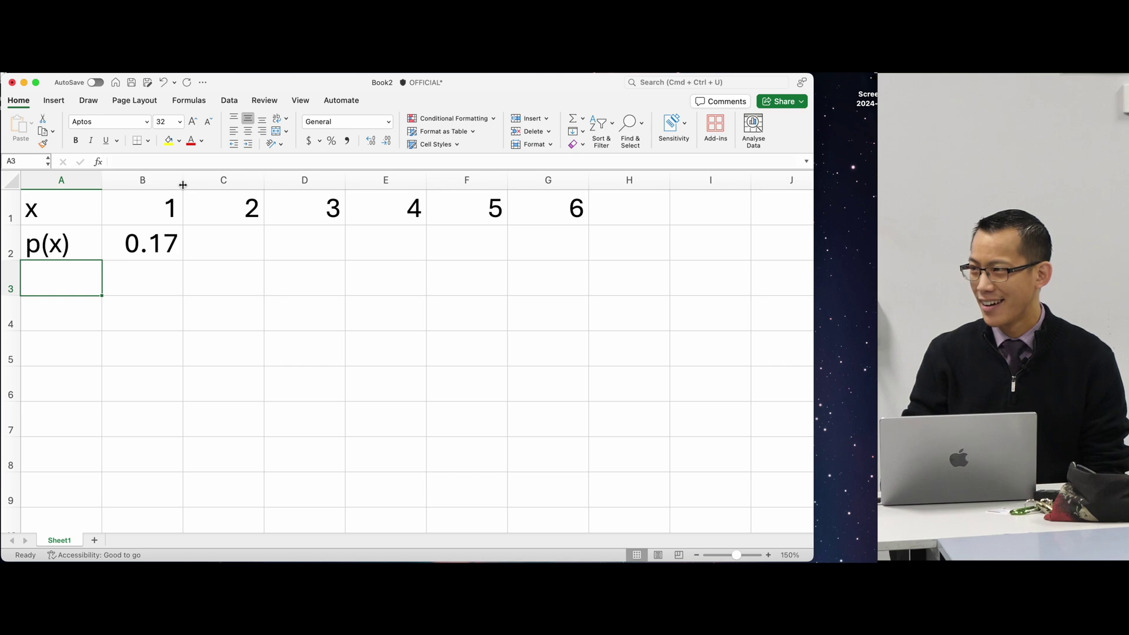
Widen column B so B2 reads 0.16667, select B2:G2 and bring up the Data tools.
click(165, 243)
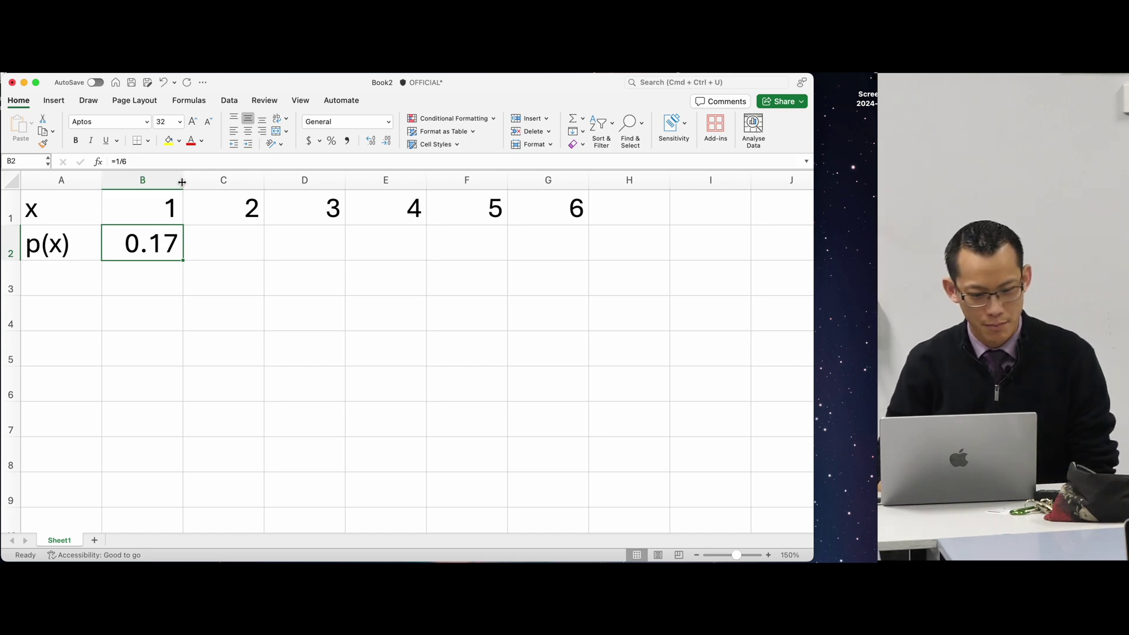
drag(183, 179, 228, 179)
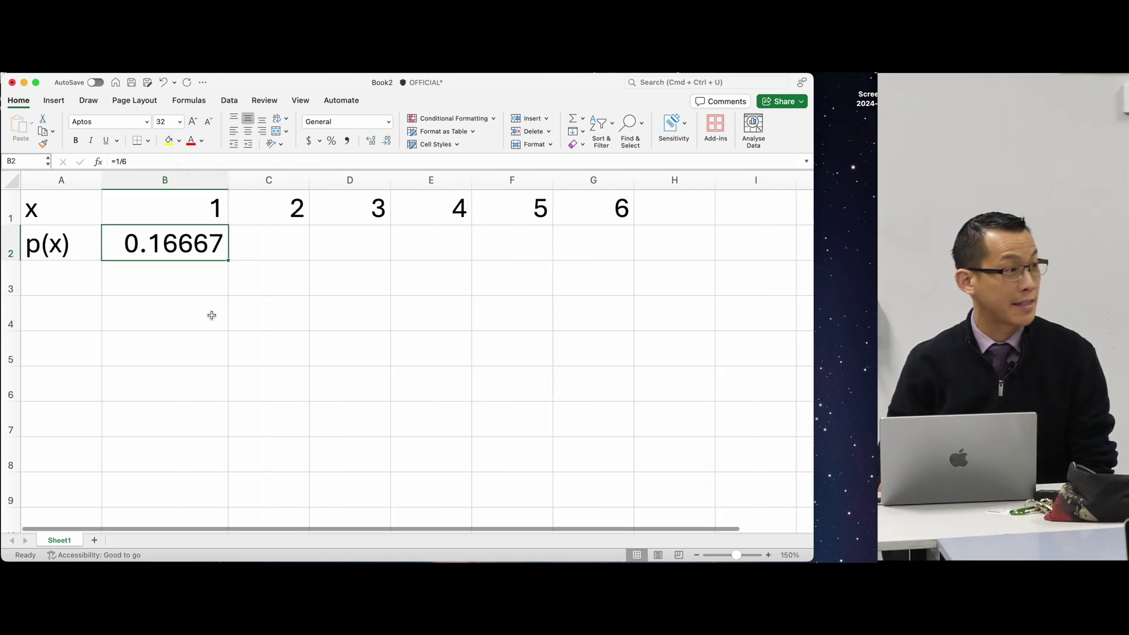
click(211, 183)
click(201, 244)
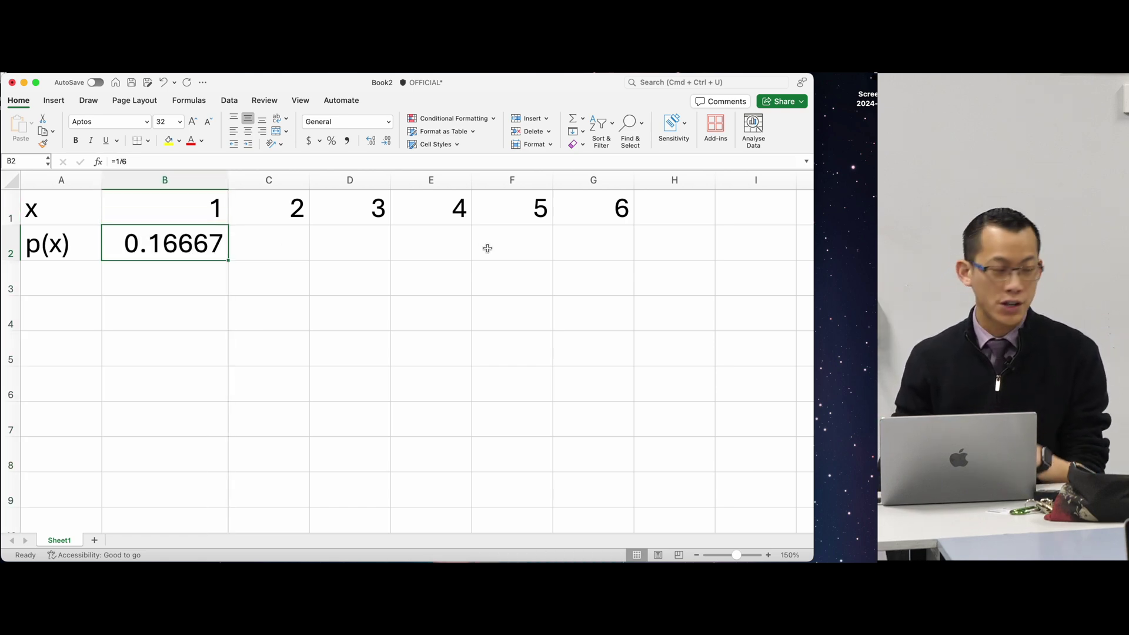
shift+click(605, 244)
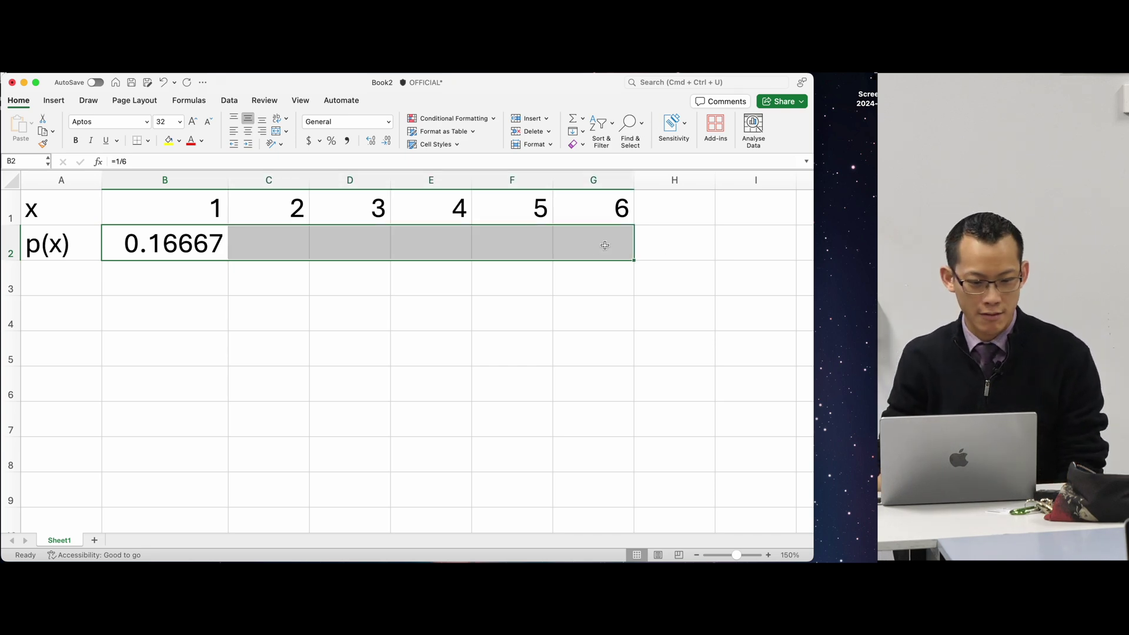
click(230, 101)
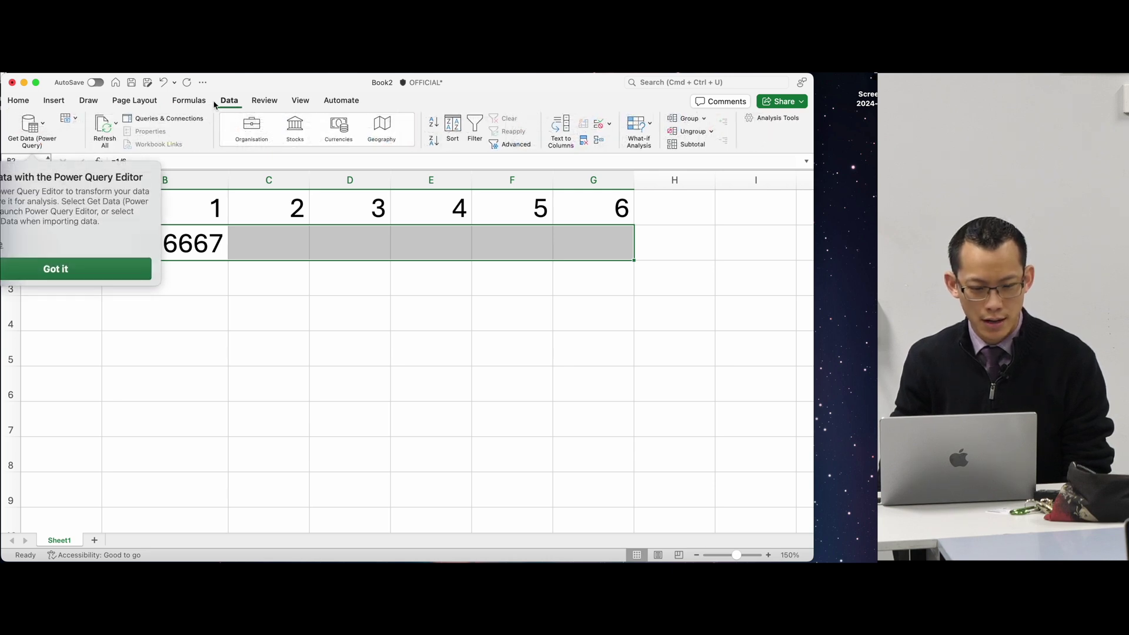
click(471, 90)
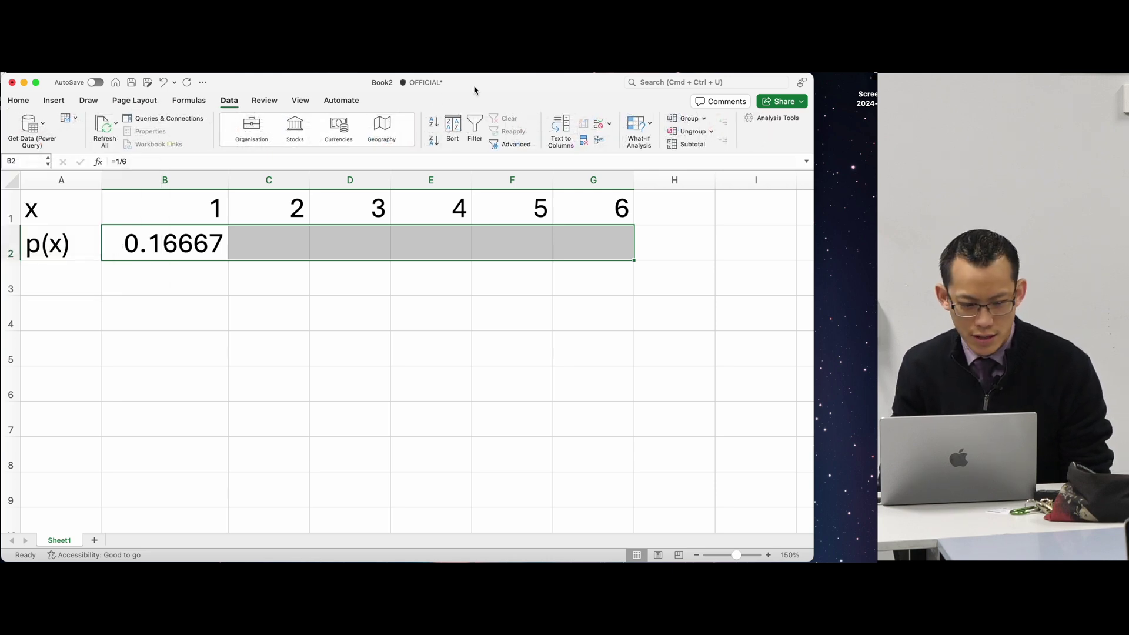
click(121, 66)
mouse_move(91, 65)
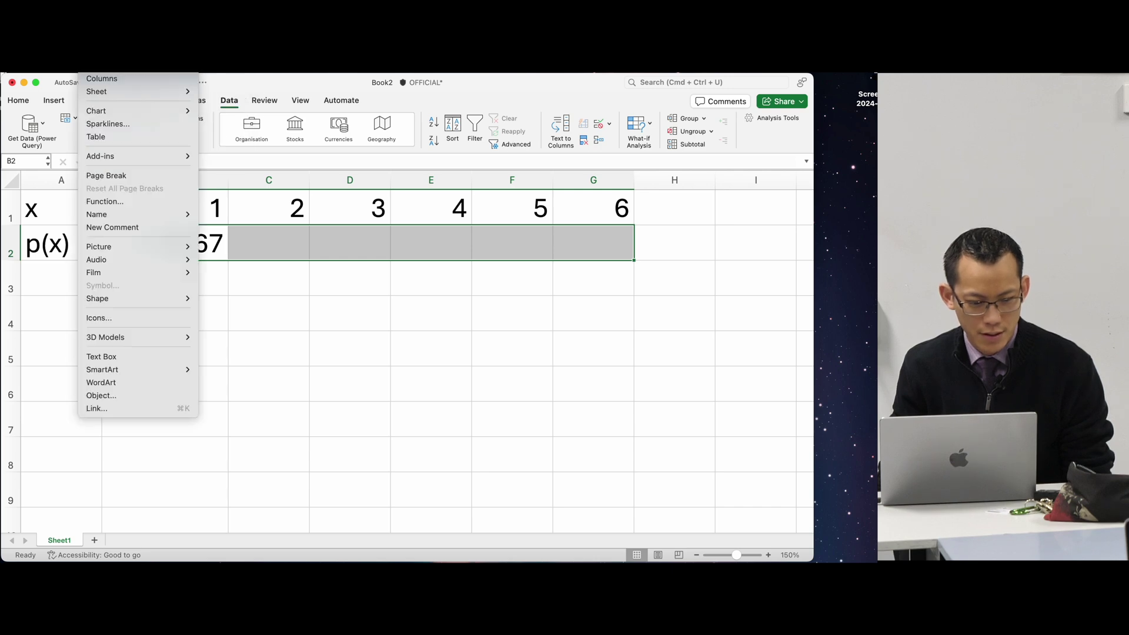
click(131, 247)
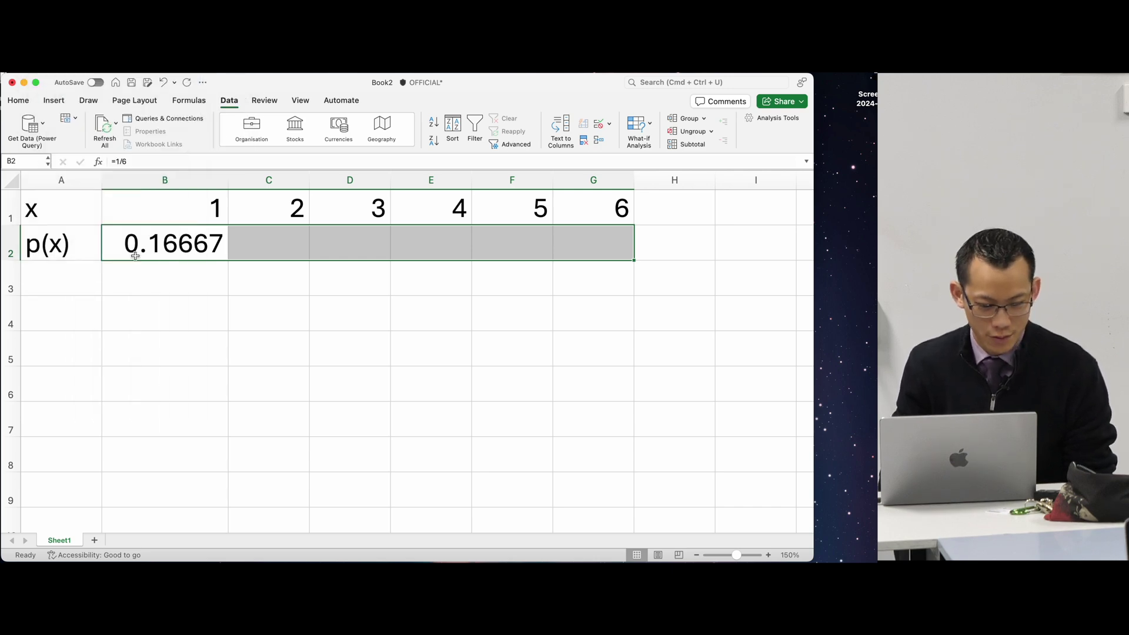
key(Down)
click(151, 250)
shift+click(564, 244)
click(564, 244)
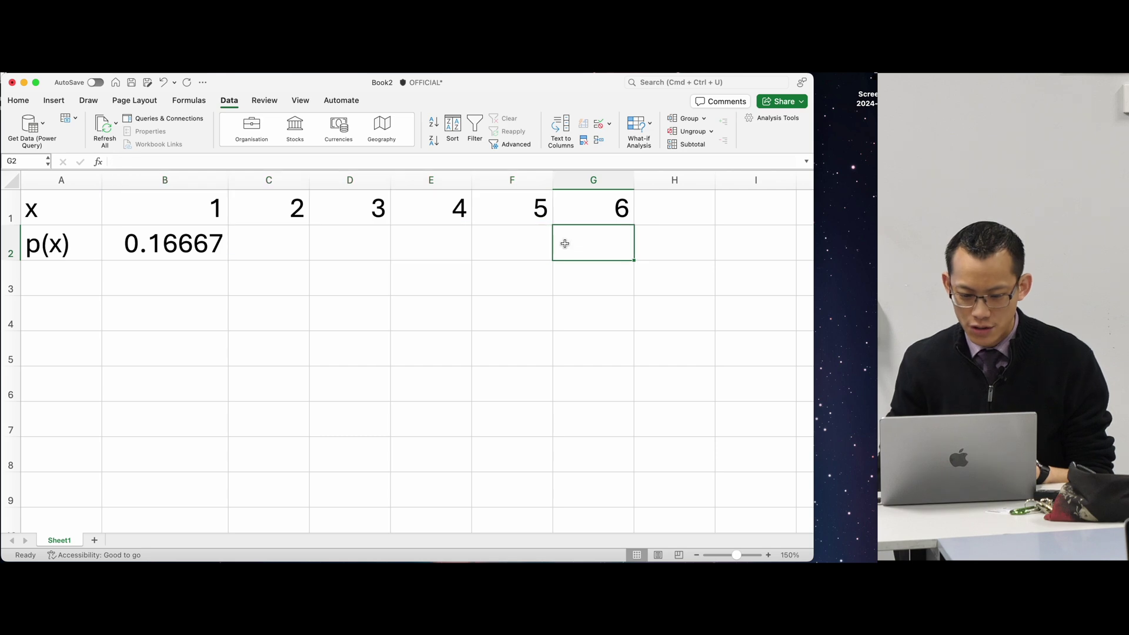
shift+click(189, 244)
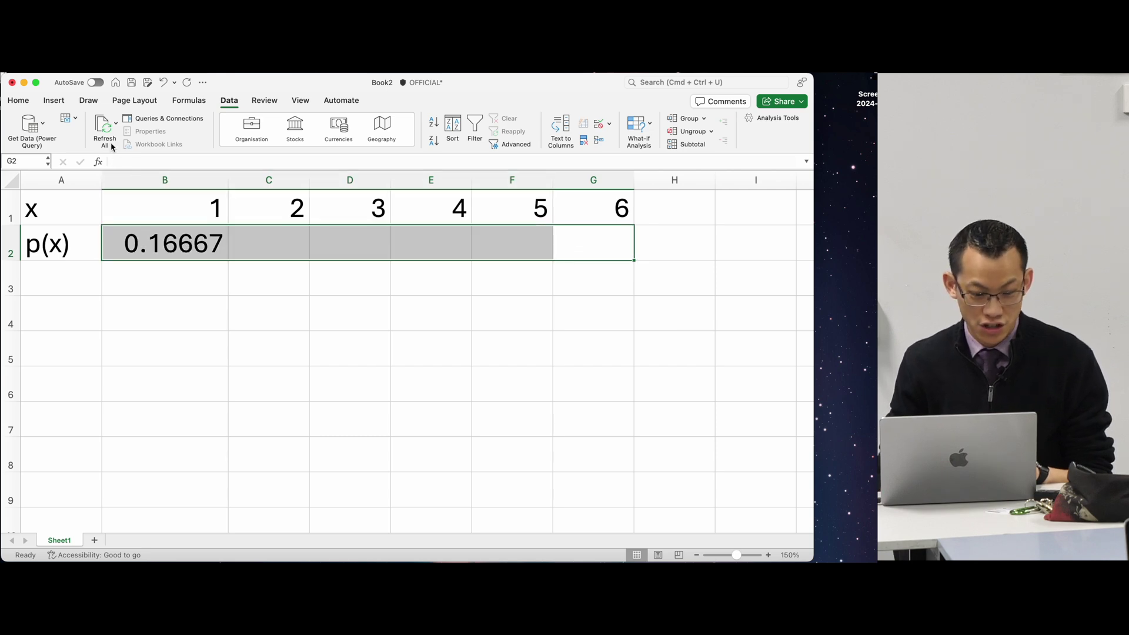
click(16, 101)
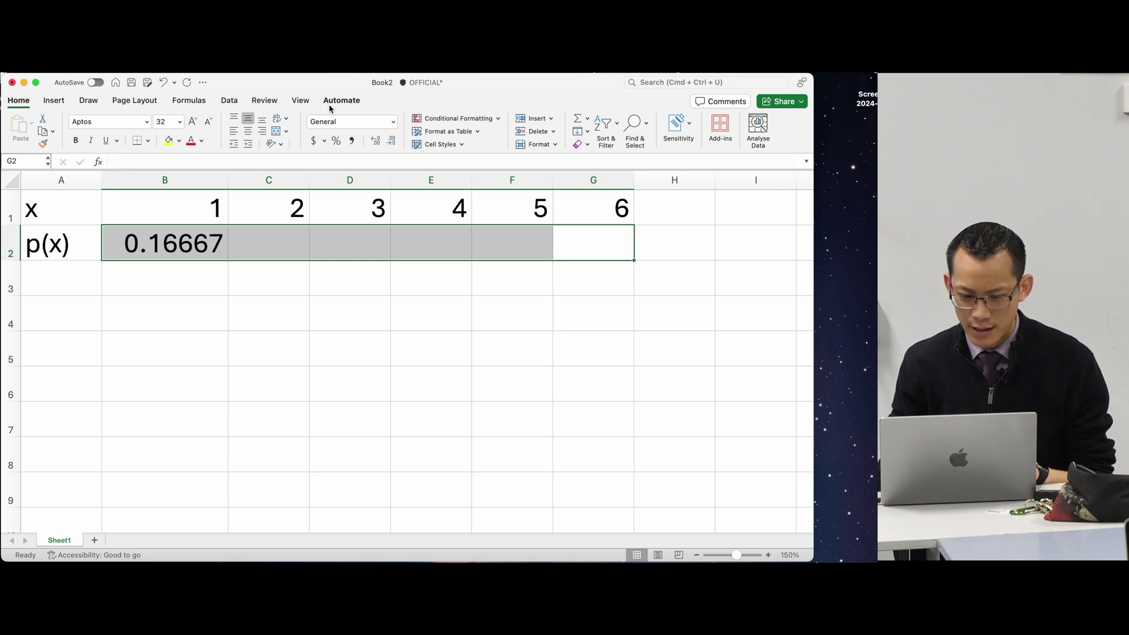
right_click(166, 243)
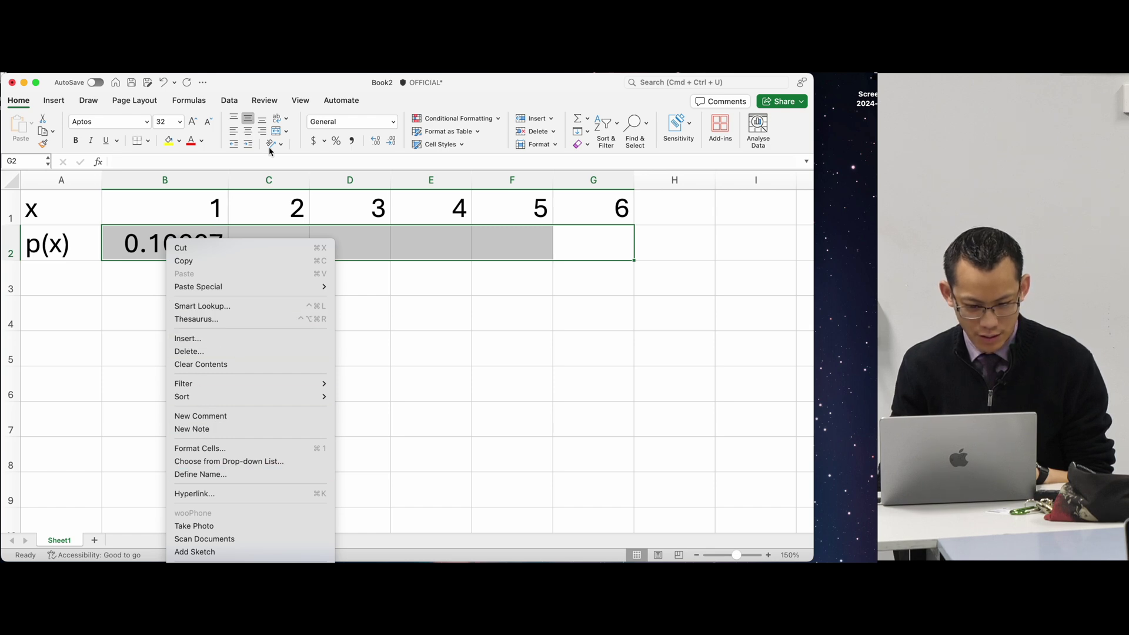
click(278, 75)
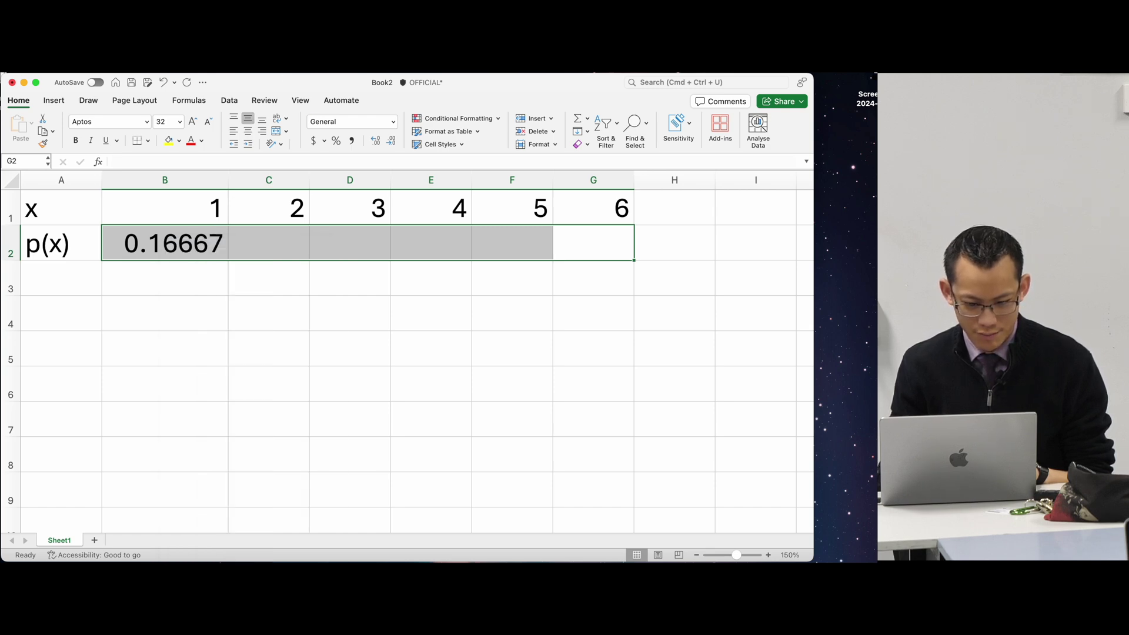
click(230, 100)
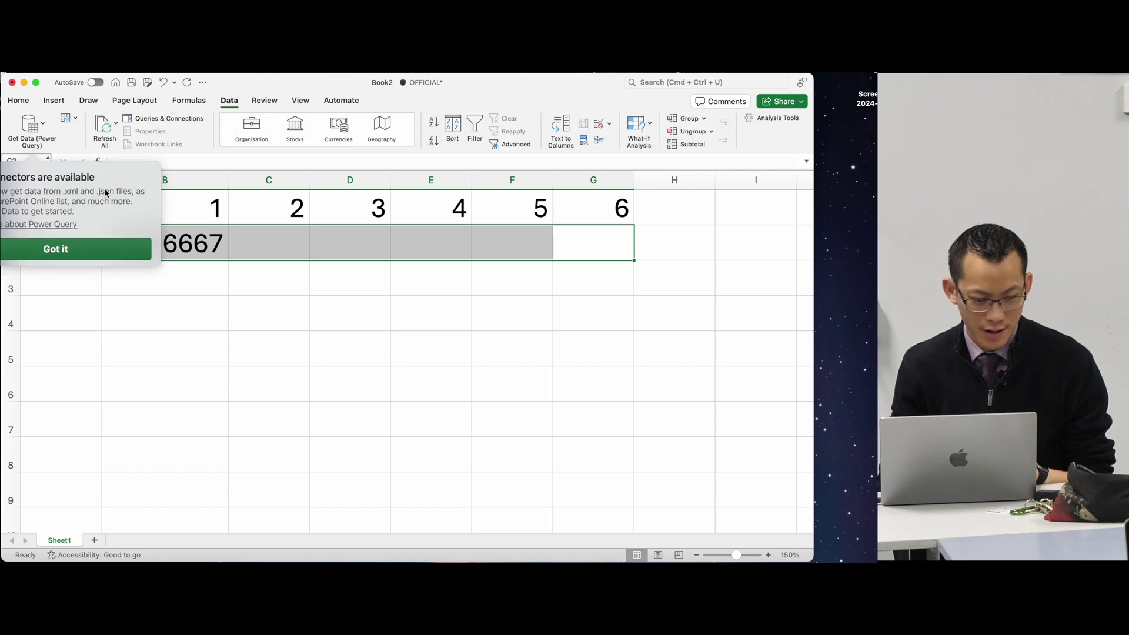
click(97, 246)
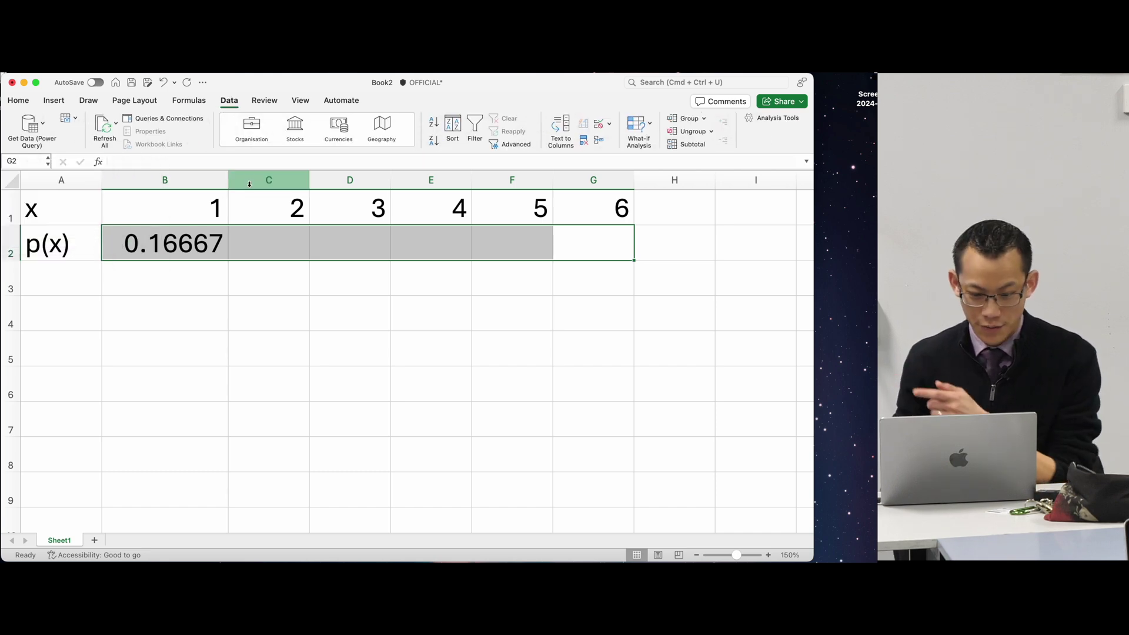
click(17, 102)
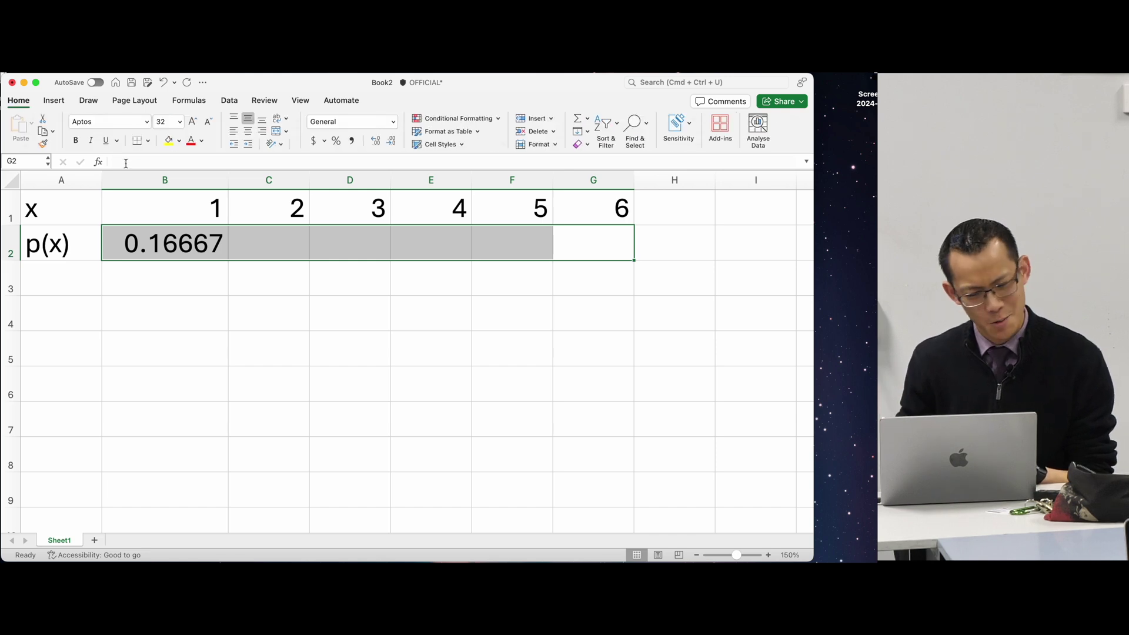
click(394, 122)
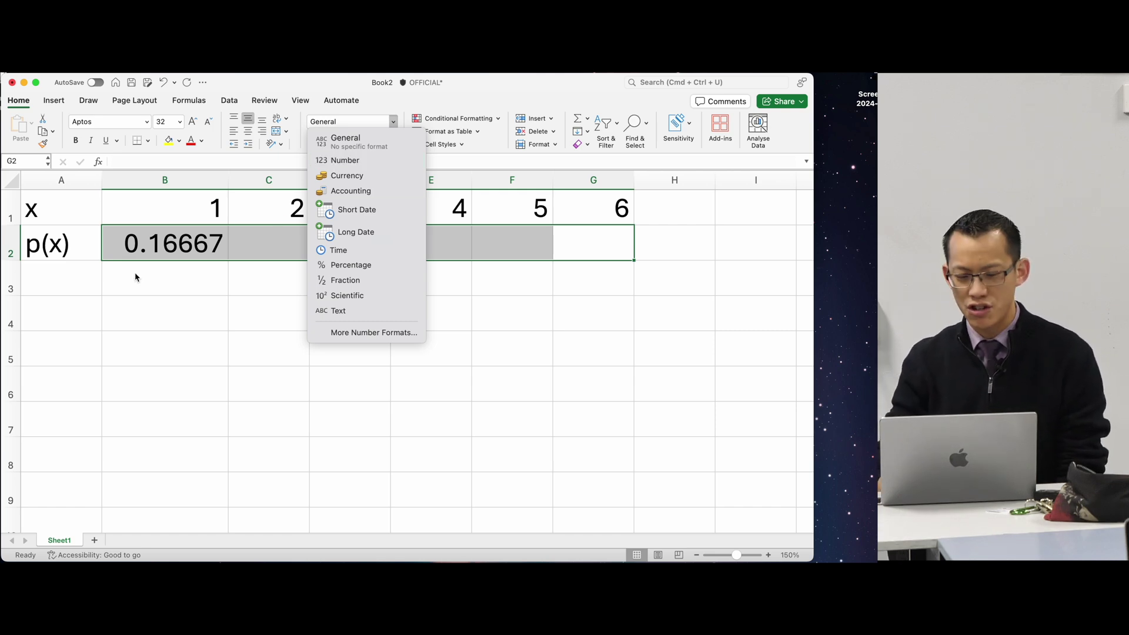
click(157, 260)
Narrow column B to show 0.167 and copy B2's 1/6 formula into C2:G2.
click(238, 258)
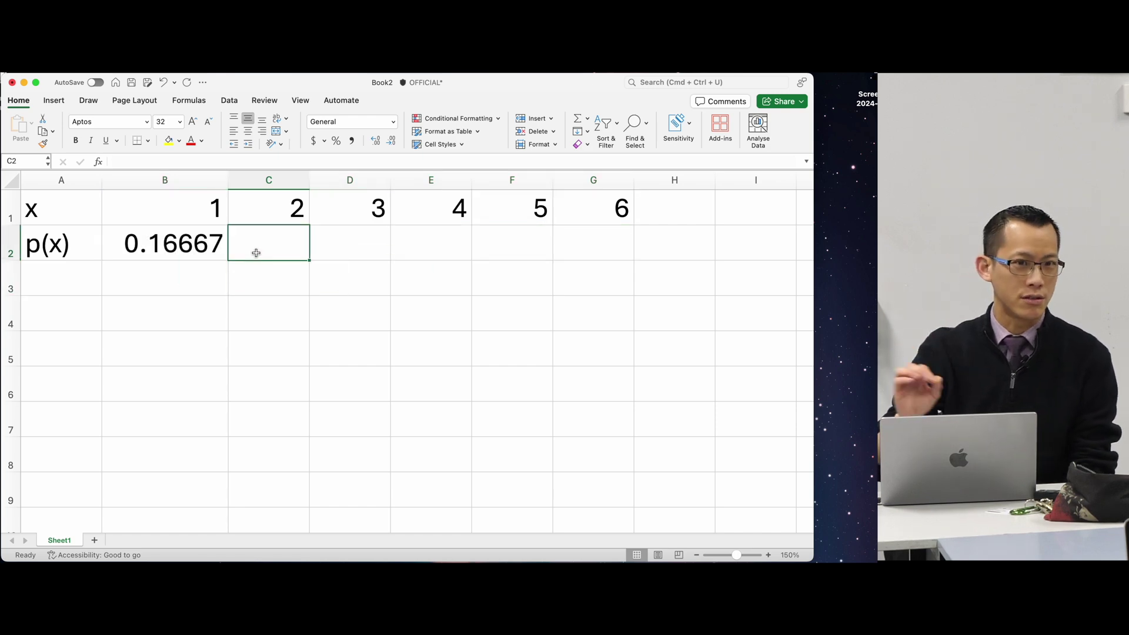
drag(226, 179, 200, 179)
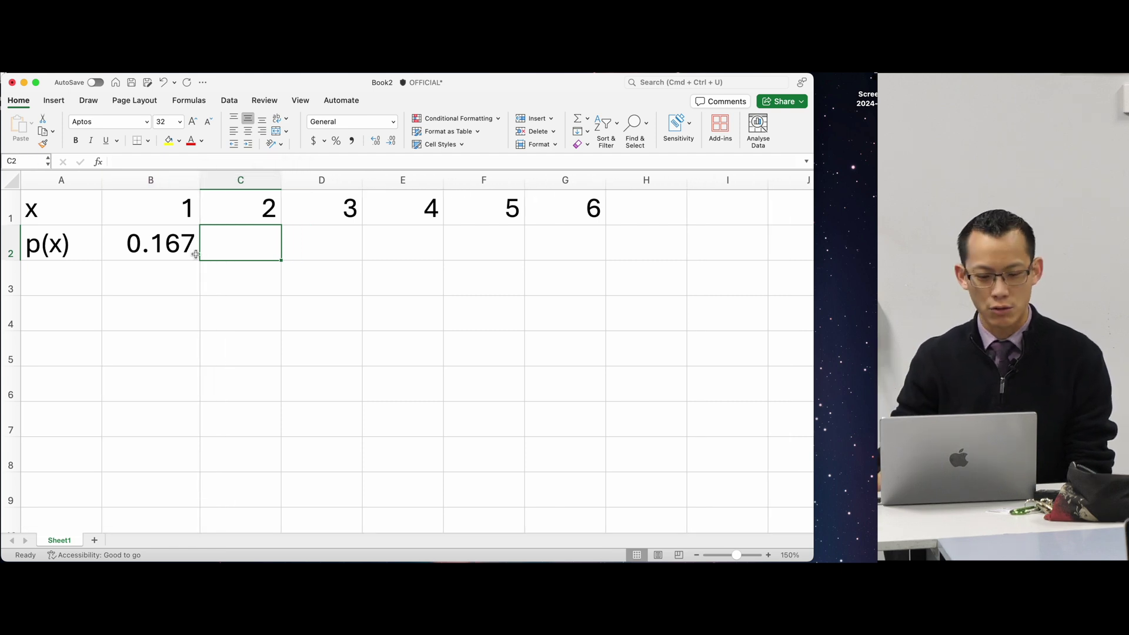
click(149, 254)
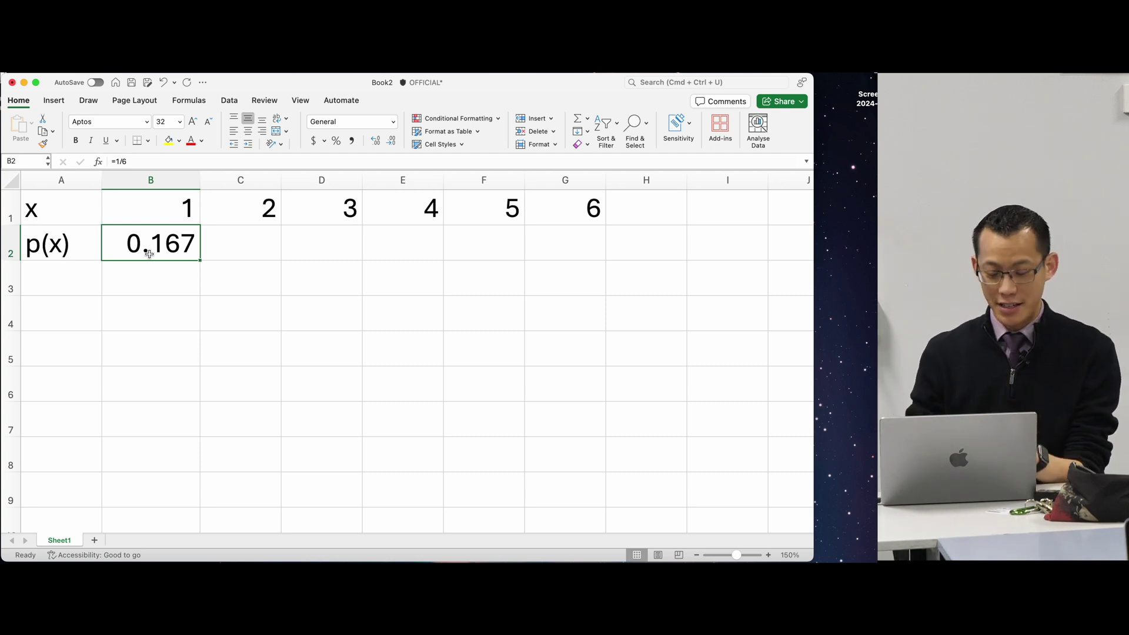
key(super+c)
key(Right)
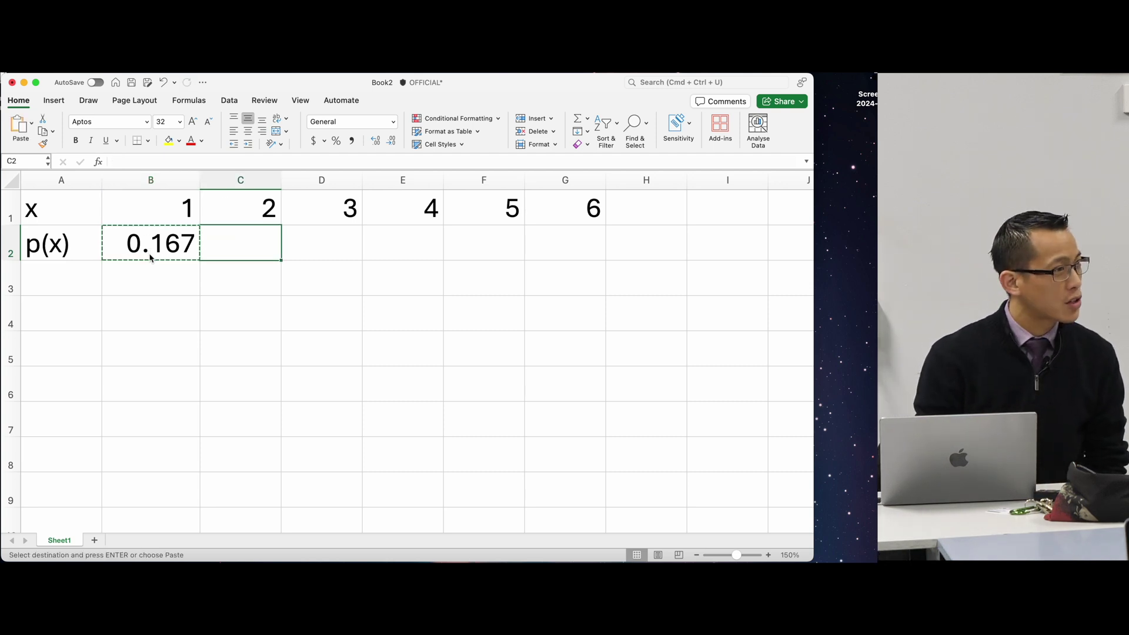
key(shift+Right)
key(shift+Right)
key(shift+Right)
key(shift+Right)
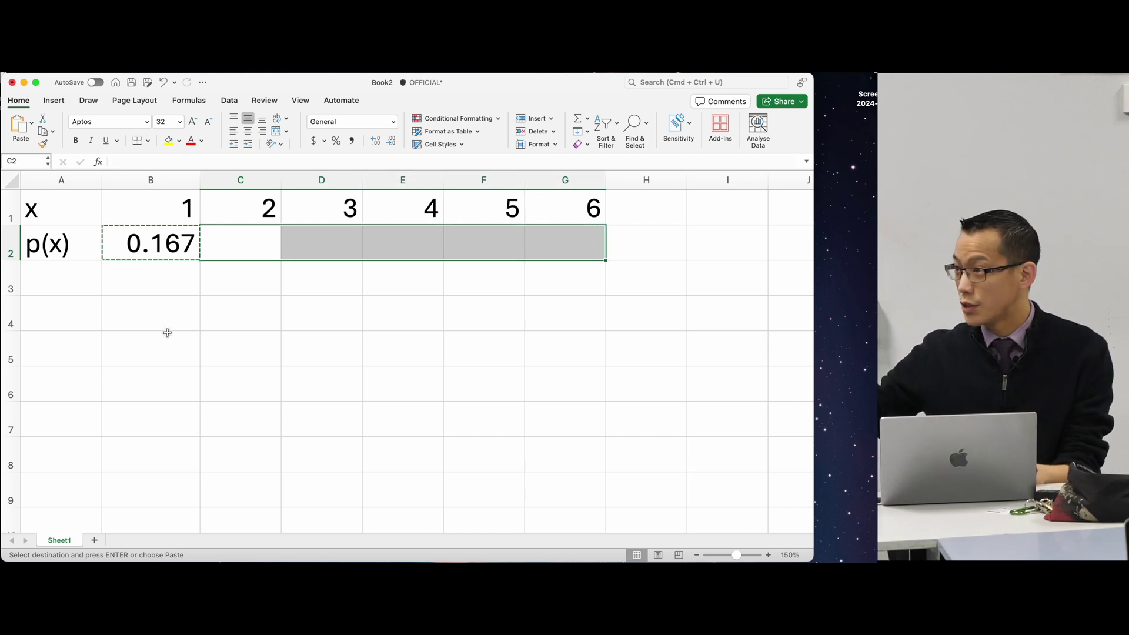
key(super+v)
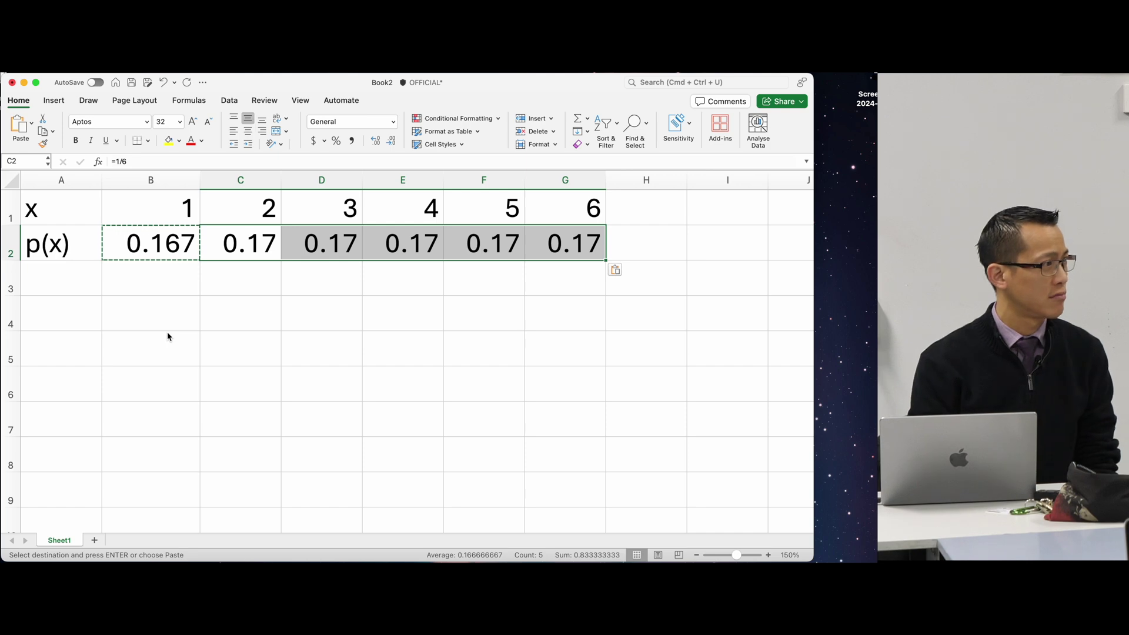
click(168, 333)
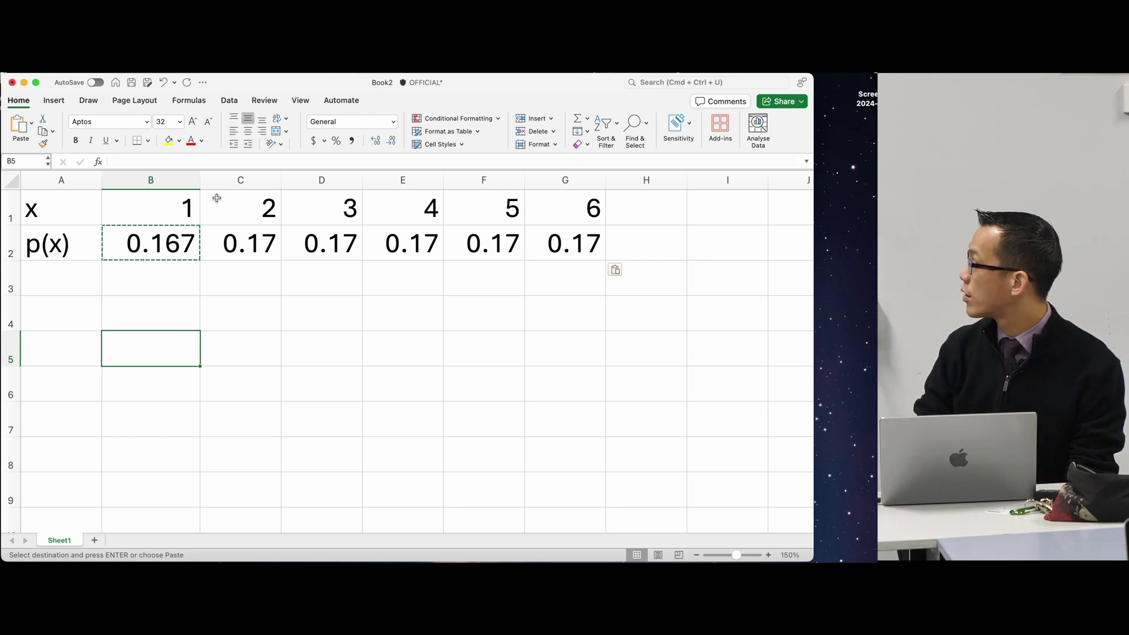
Widen column C as a trial, then undo the change.
drag(277, 174, 395, 175)
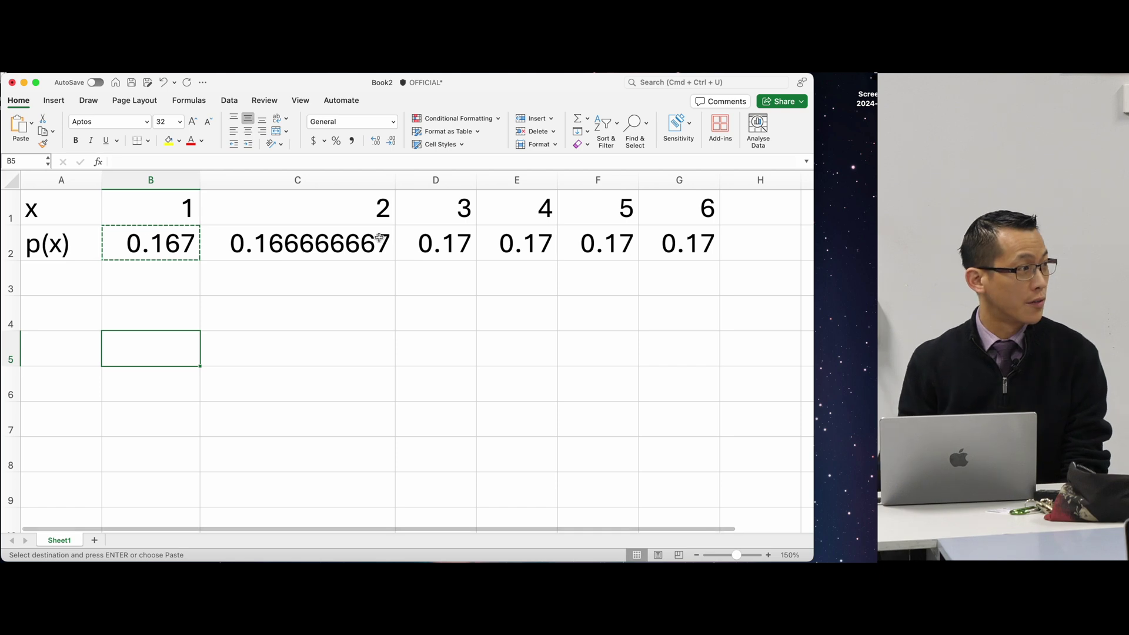
click(324, 325)
key(super+z)
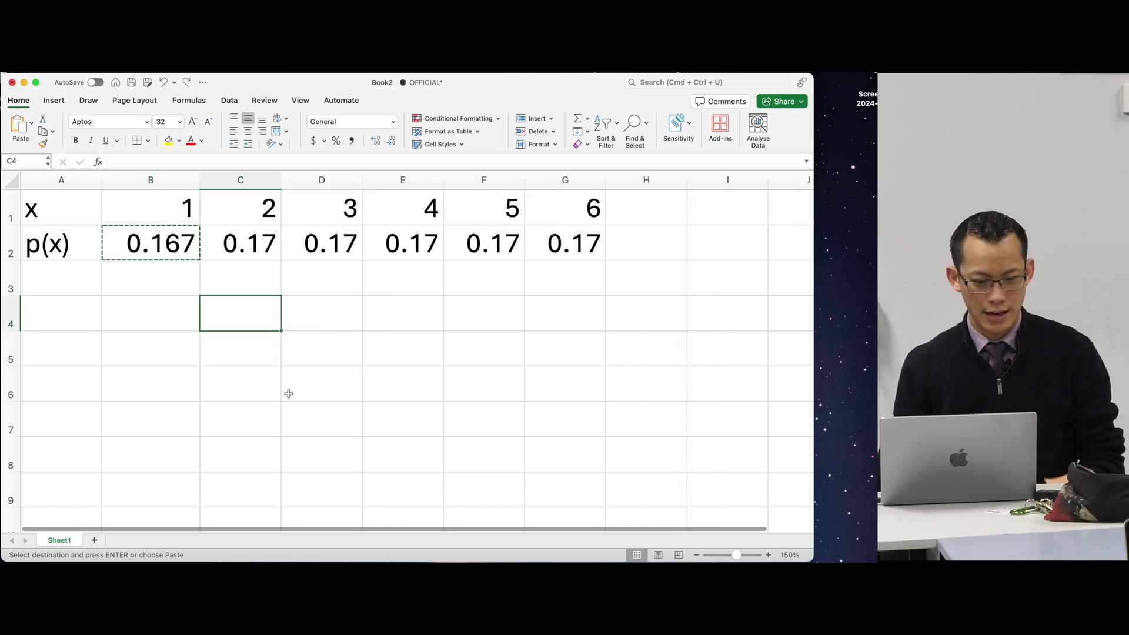
click(287, 392)
Undo the stray paste in D6 and widen column A to 19.00 for the labels.
key(Return)
key(super+z)
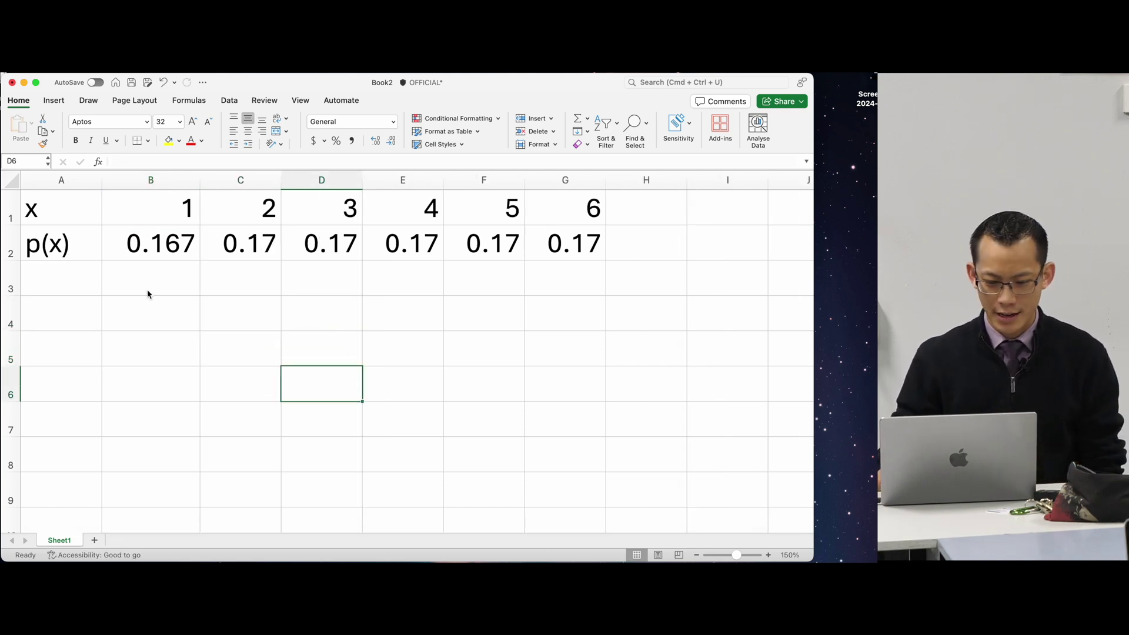
click(147, 283)
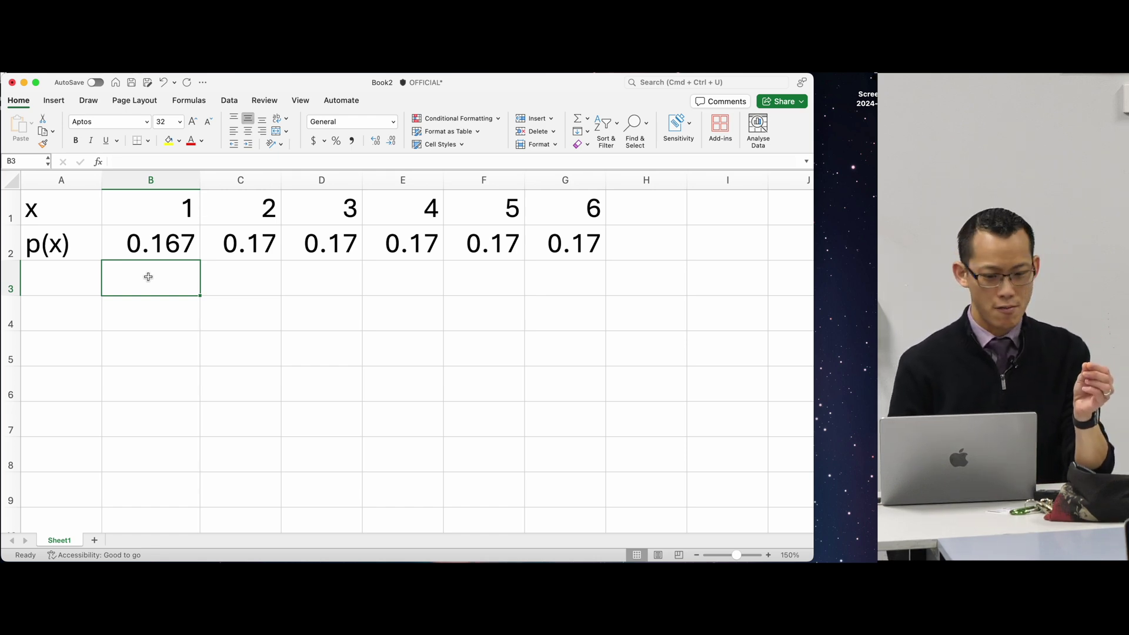
key(Left)
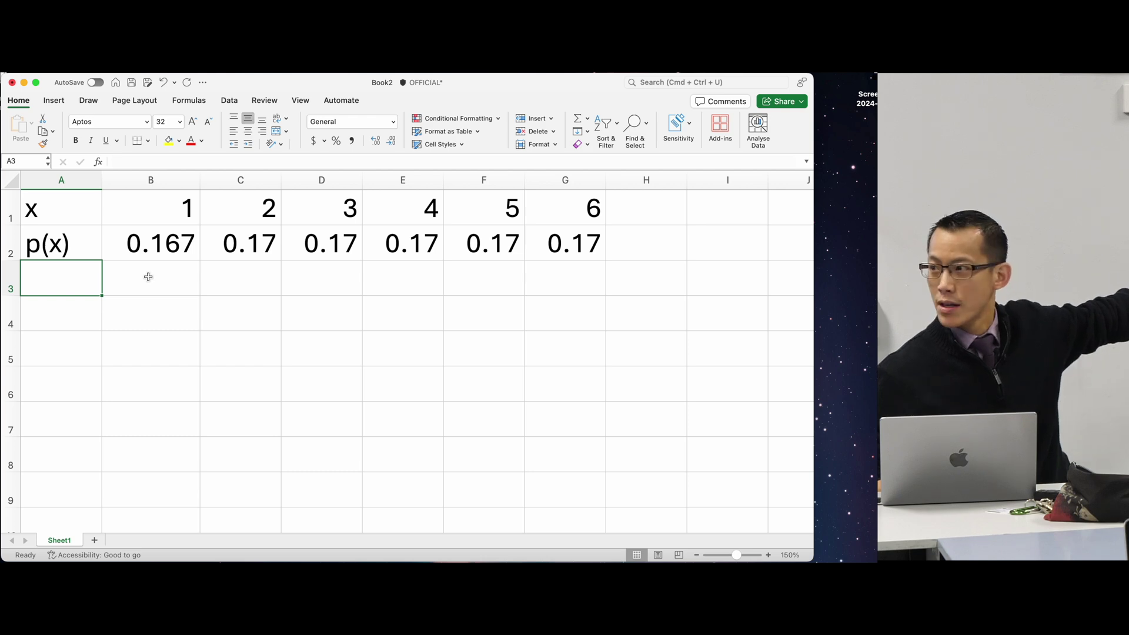
key(Up)
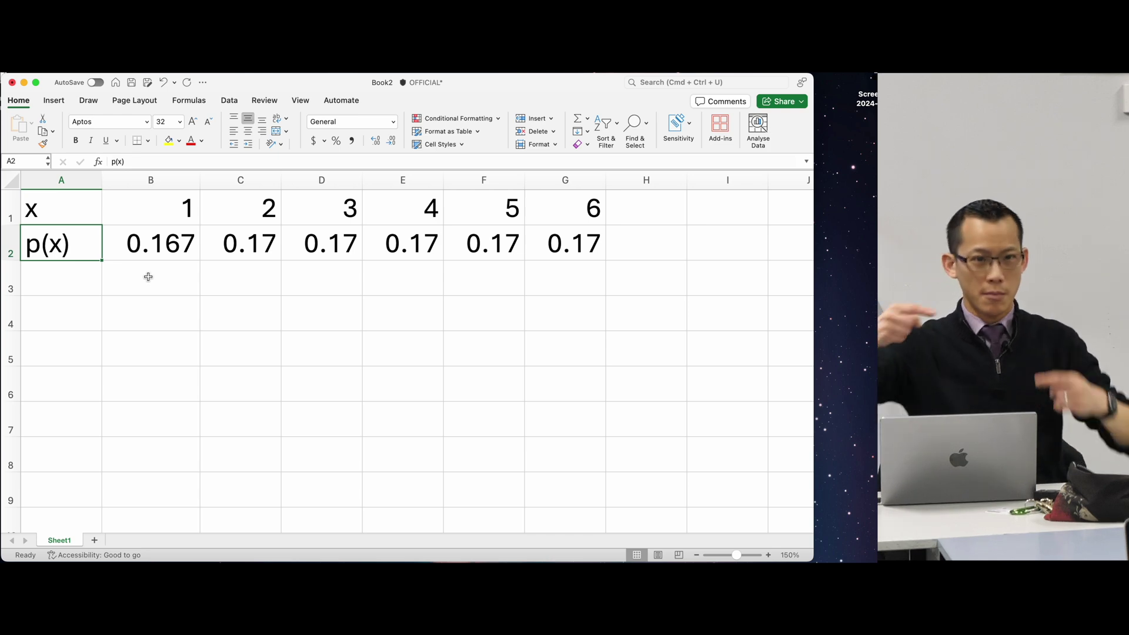
key(Down)
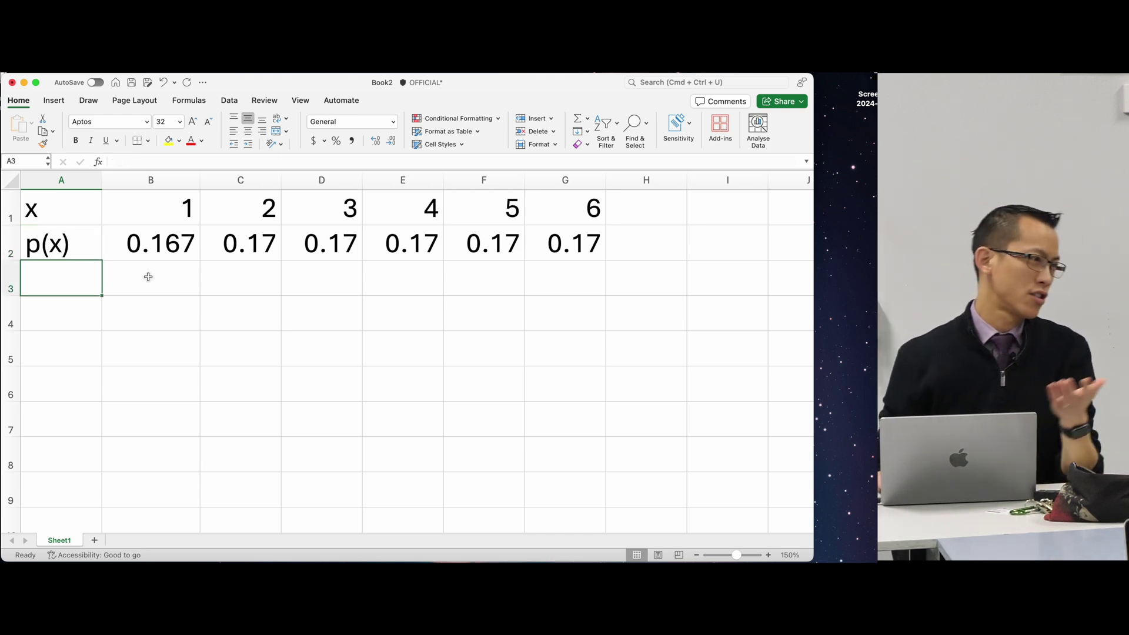
drag(101, 182, 129, 183)
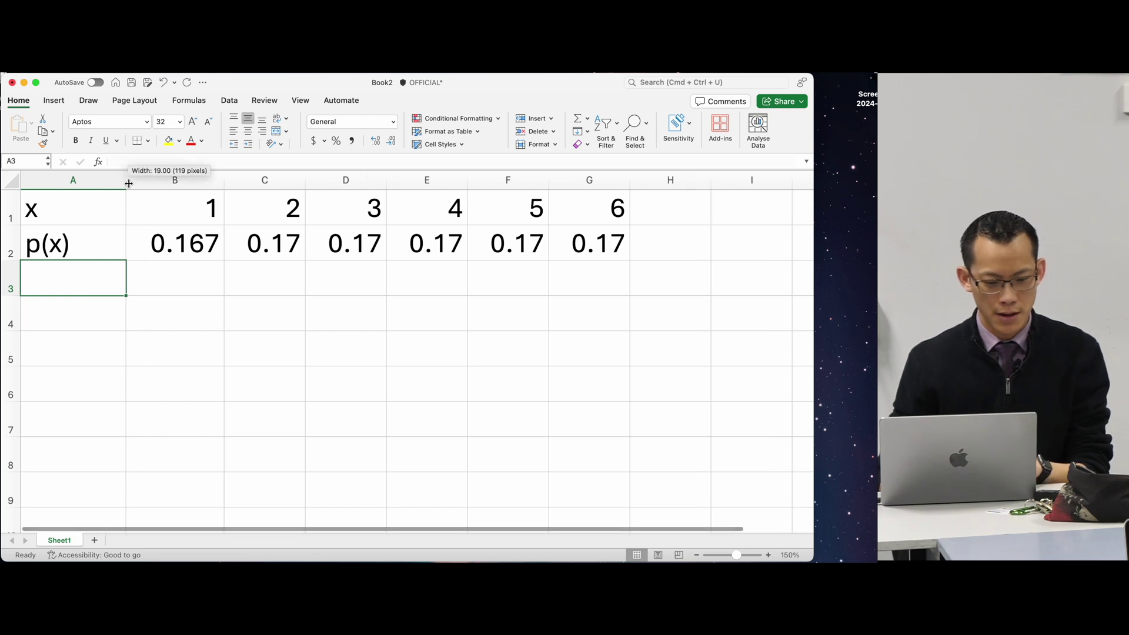
Label A3 xp(x) and enter =B1*B2 in B3, showing 0.167.
text(xp()
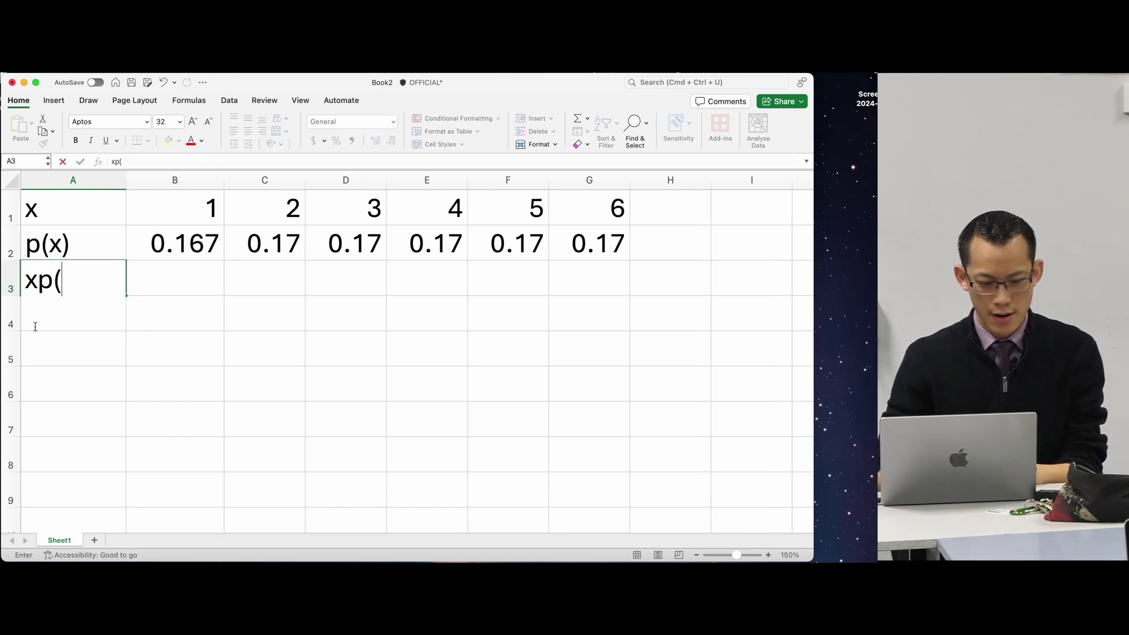
text(x))
key(Tab)
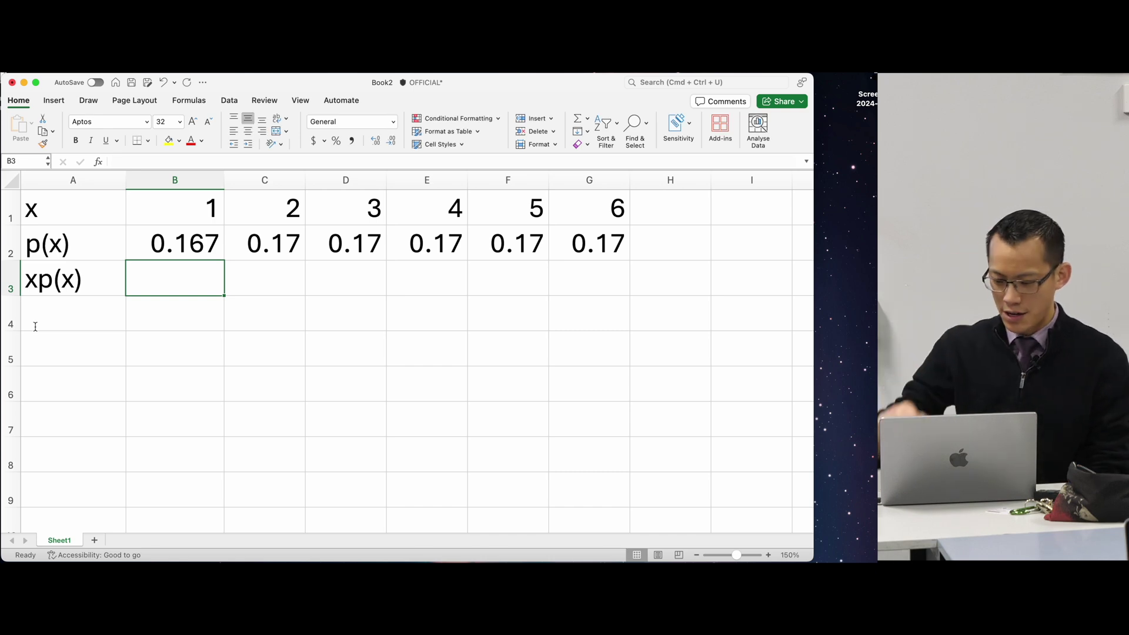
text(=)
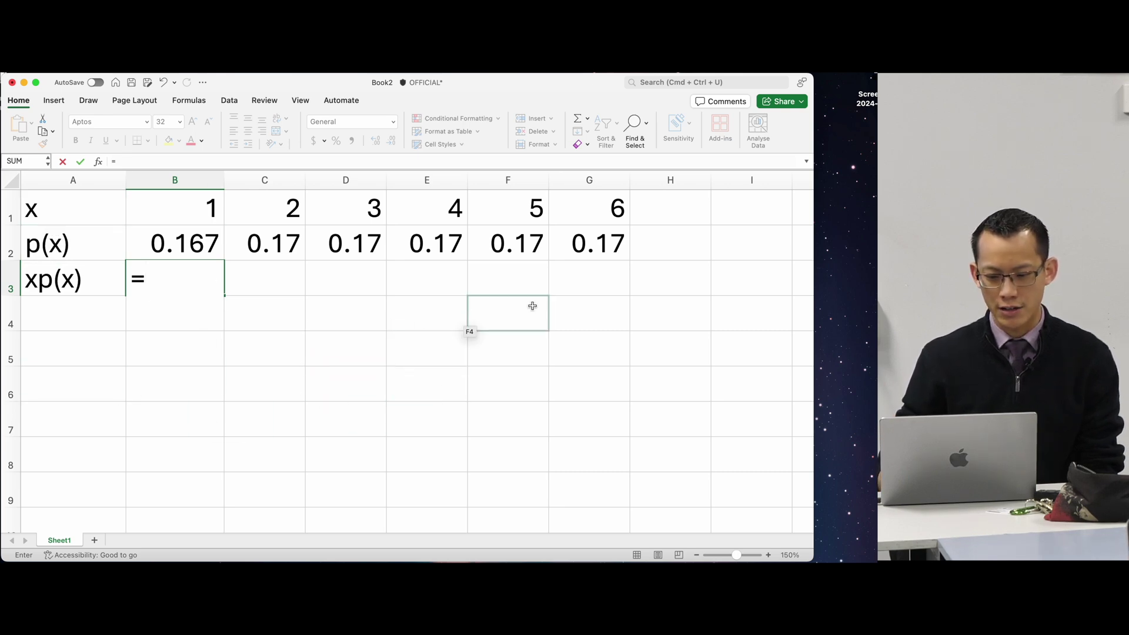
click(195, 209)
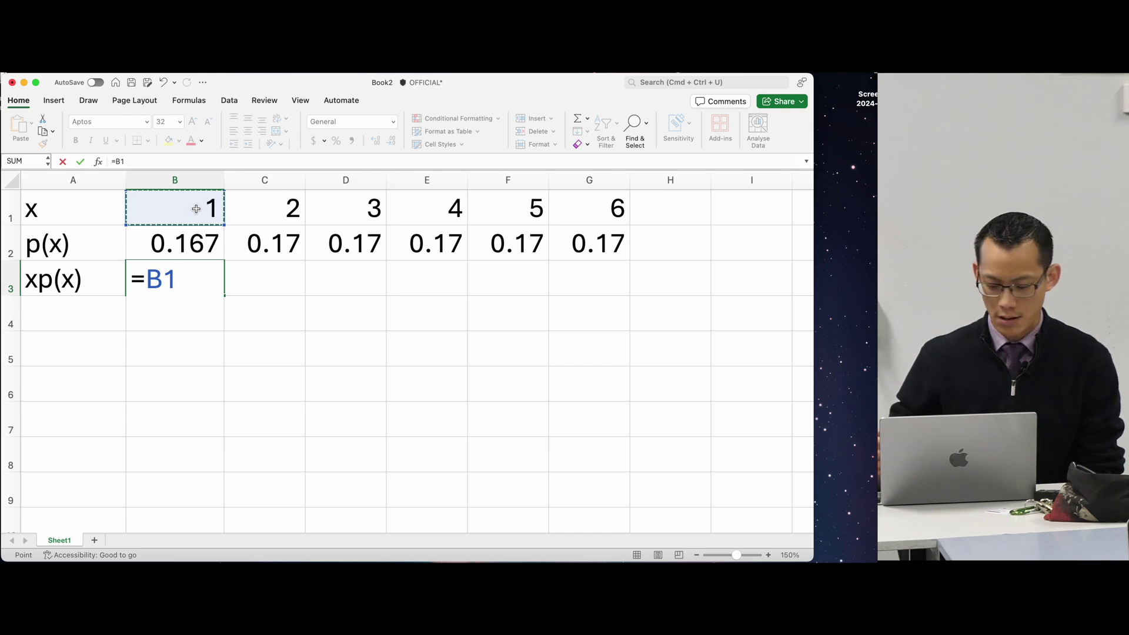
text(*)
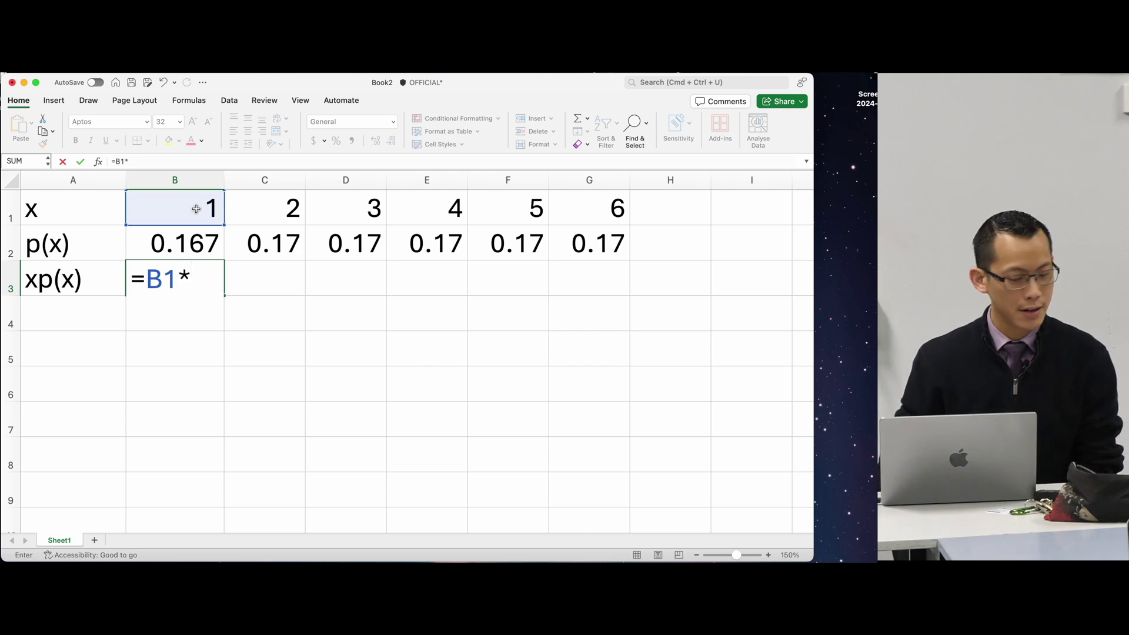
click(200, 242)
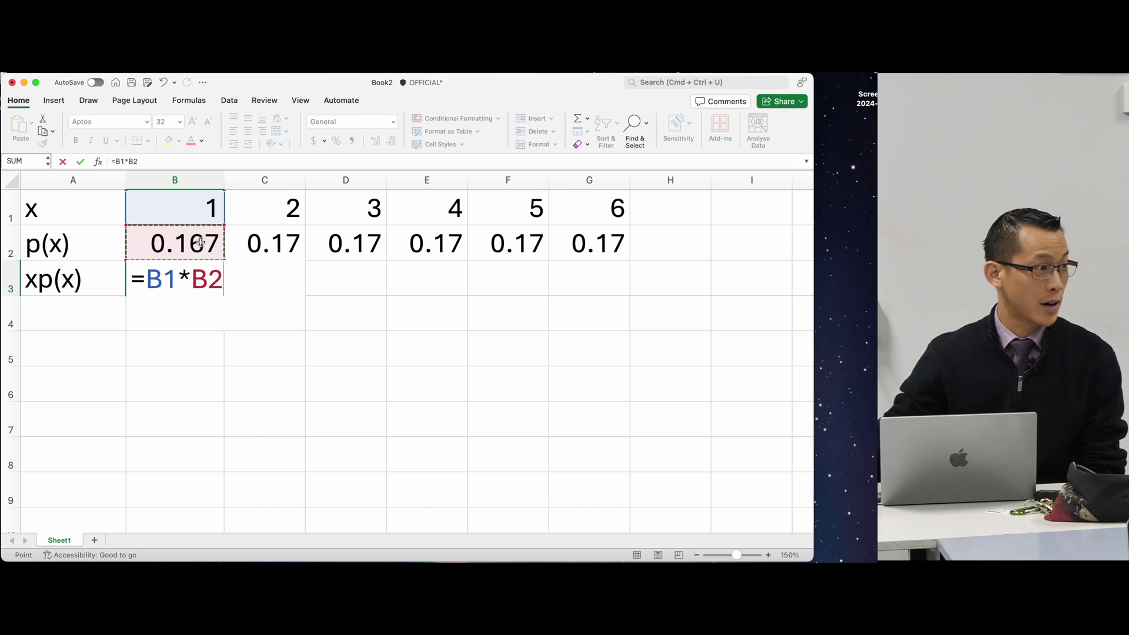
key(Return)
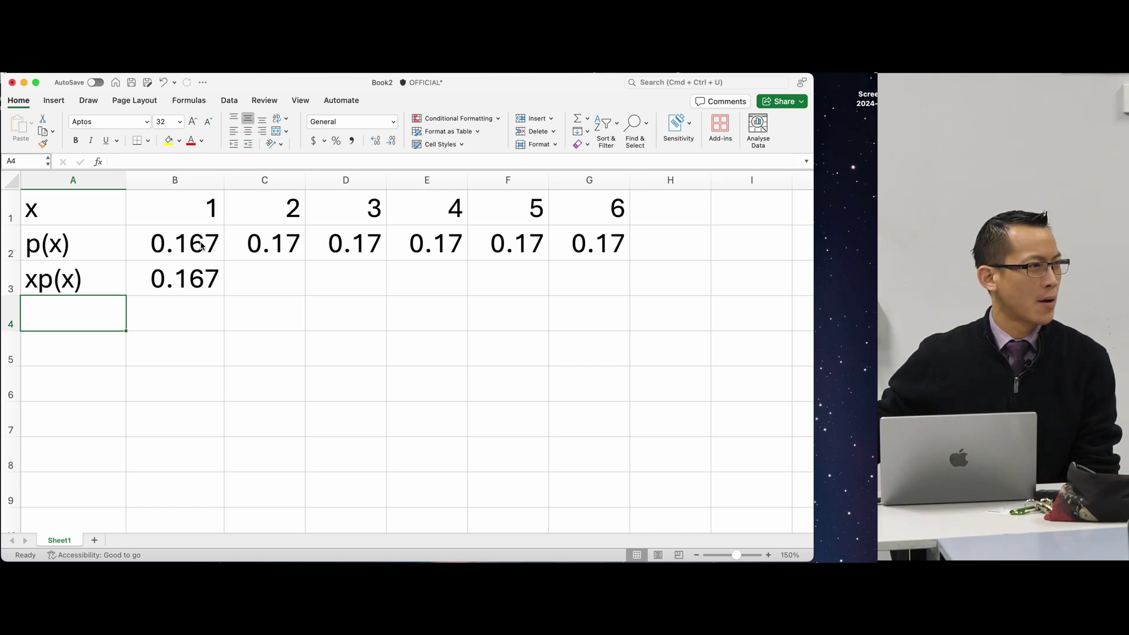
click(199, 264)
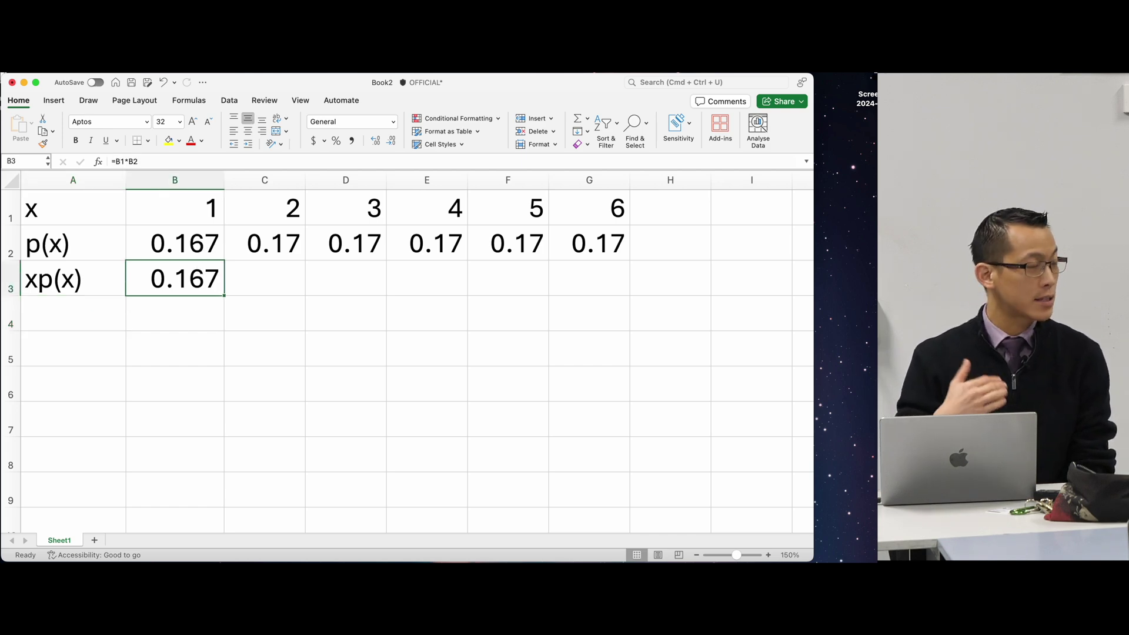
Copy B3's formula into C3, giving 0.33, and widen column C to fit.
key(super+c)
click(264, 277)
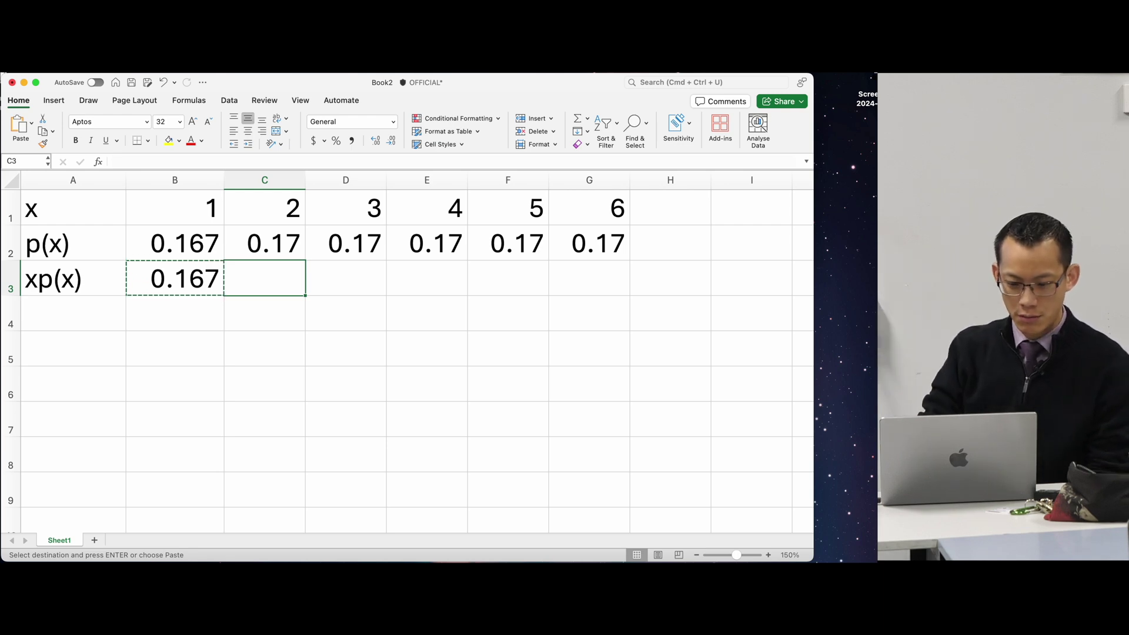
key(super+v)
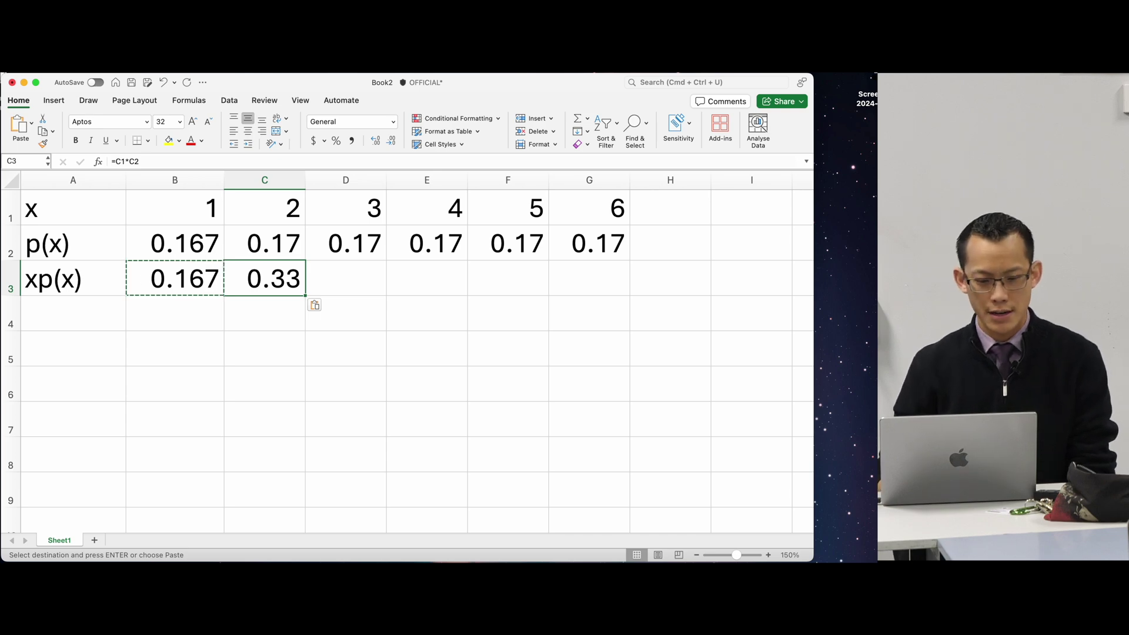
drag(305, 180, 336, 180)
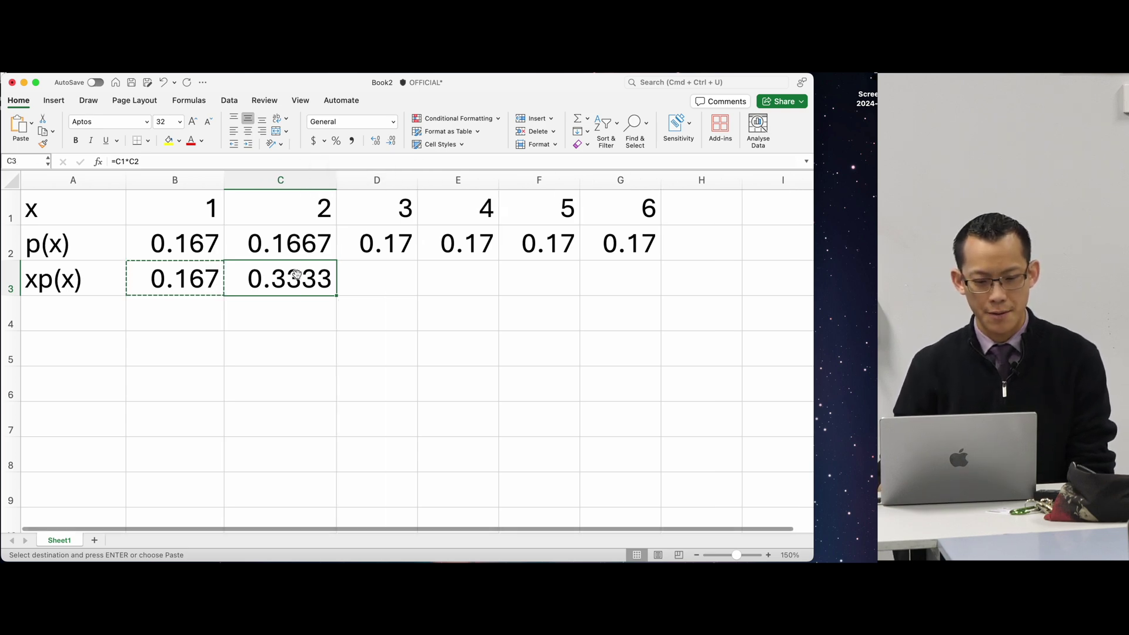
double_click(292, 279)
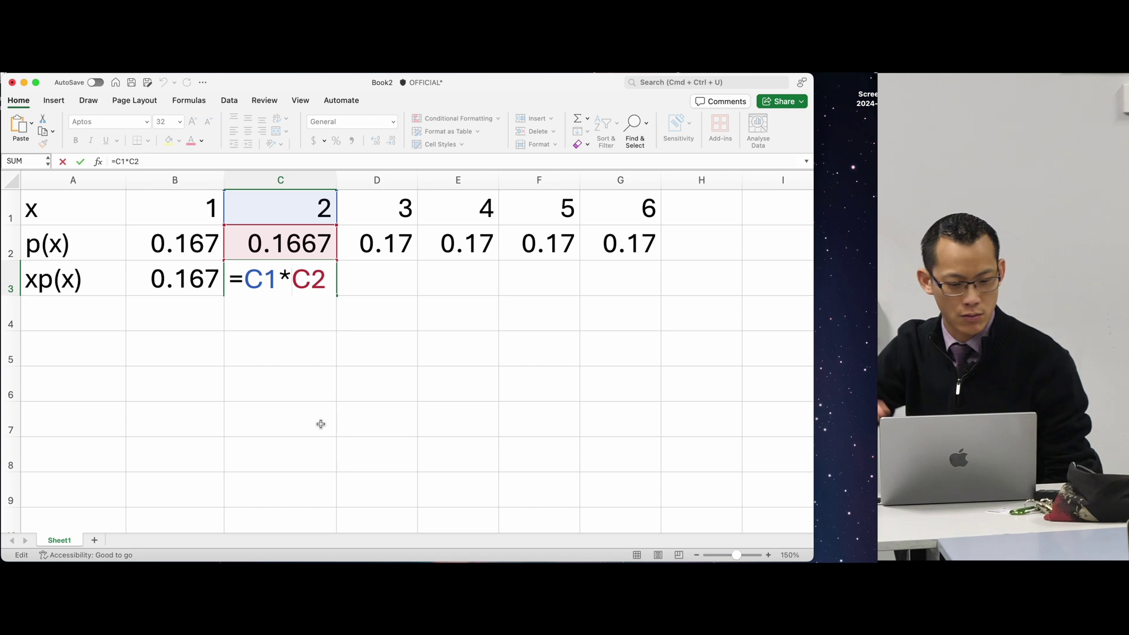
key(Return)
Paste the C3 formula across D3:G3, giving 0.5, 0.67, 0.83 and 1.
key(Up)
key(super+c)
key(Right)
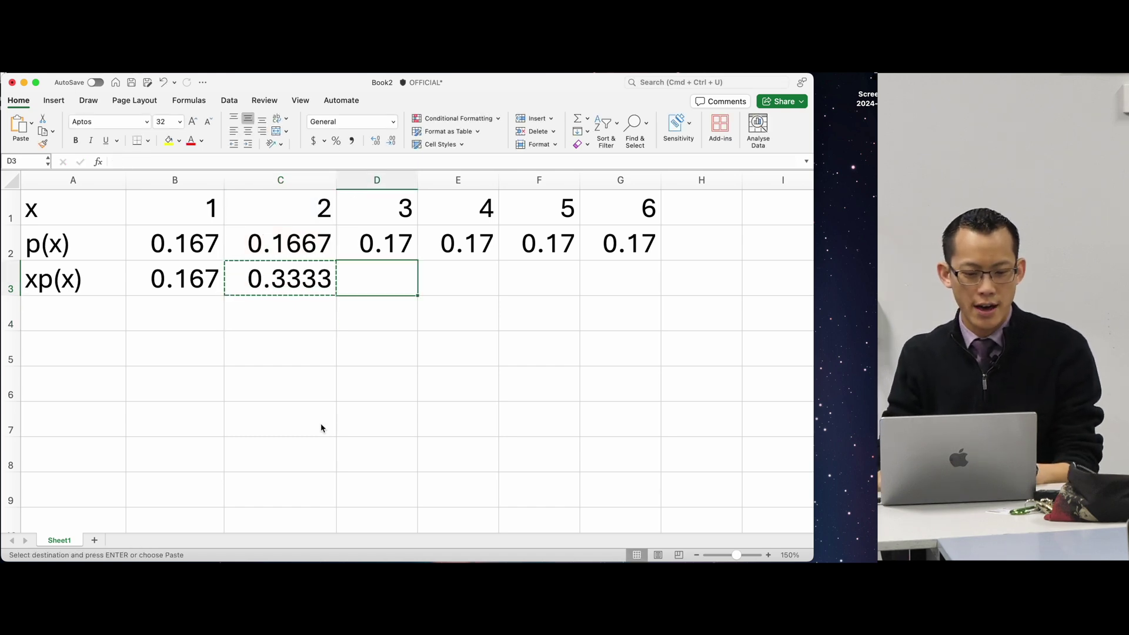
key(shift+Right)
key(shift+Right)
key(shift+Right)
key(F2)
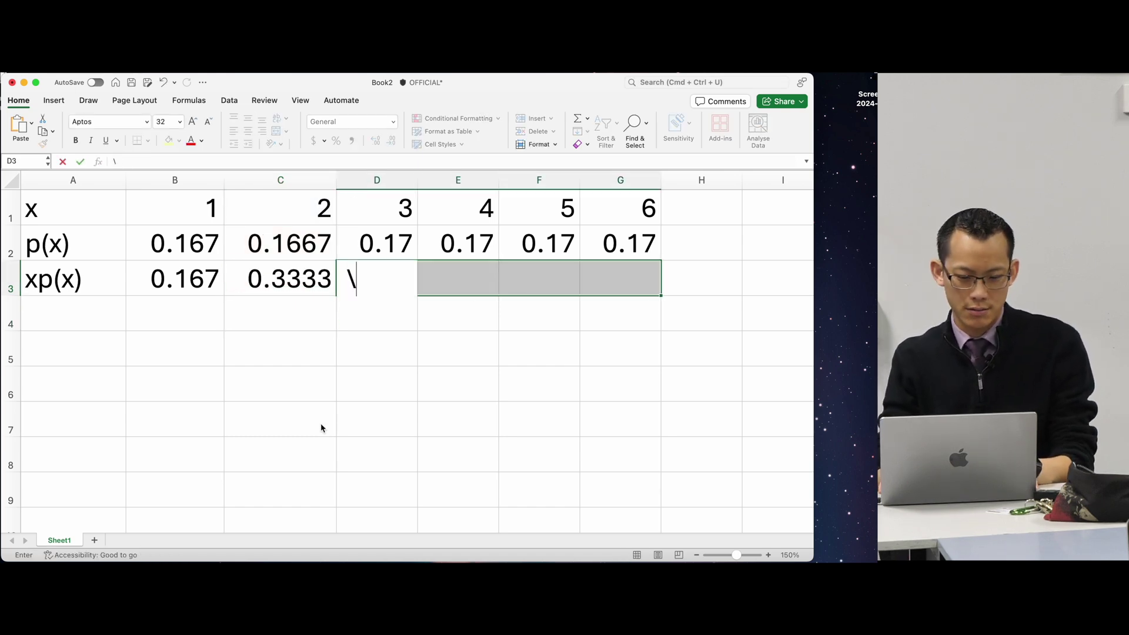
key(Return)
key(Left)
key(Left)
key(super+c)
key(Right)
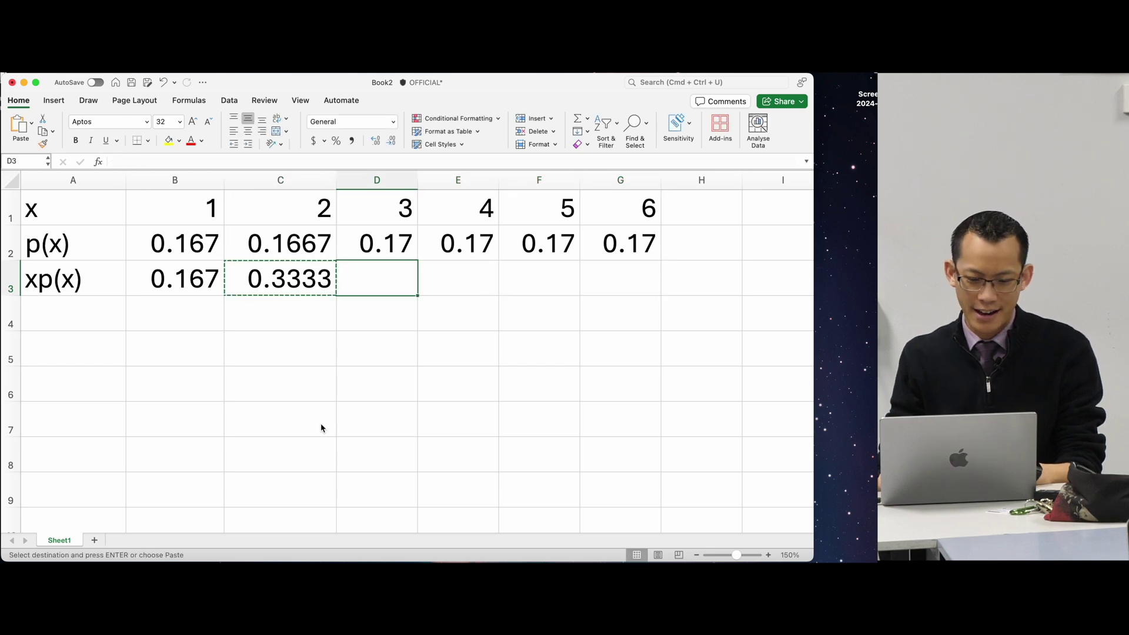
key(shift+Right)
key(shift+Right)
key(shift+Right)
key(super+v)
Check the formulas in G3 and G2, then move off the table.
click(482, 400)
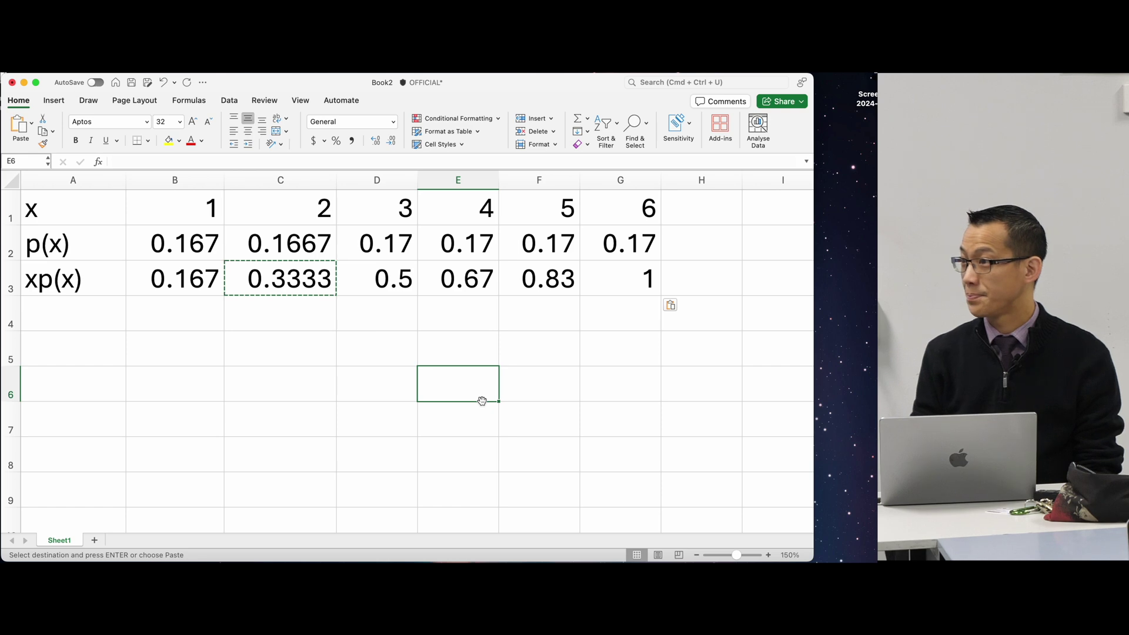
click(609, 289)
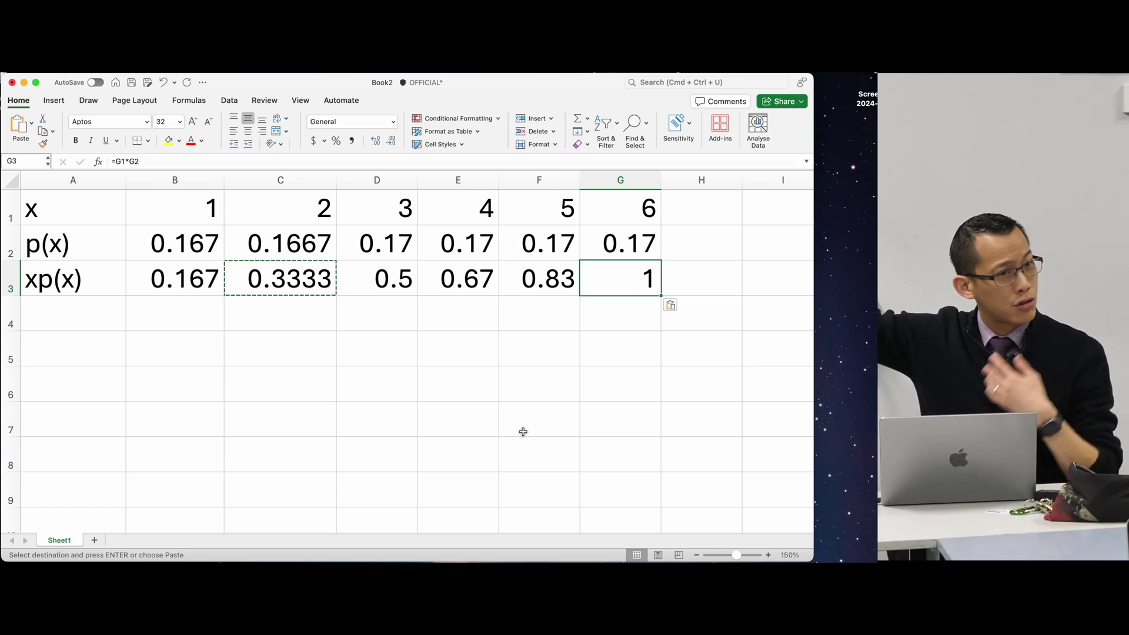
click(613, 237)
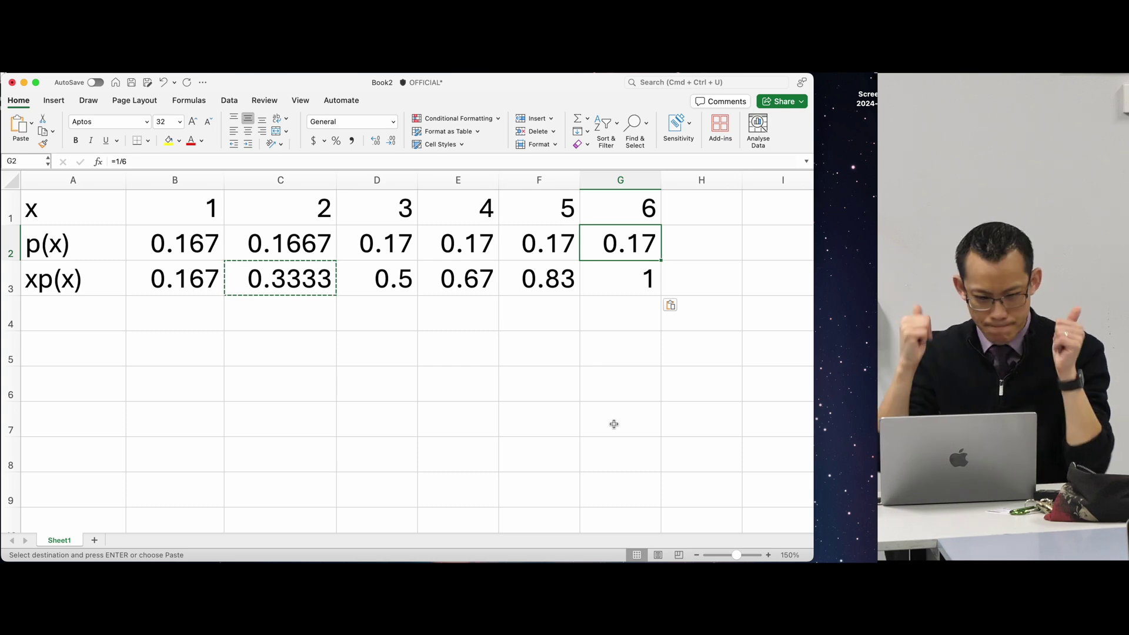
click(315, 335)
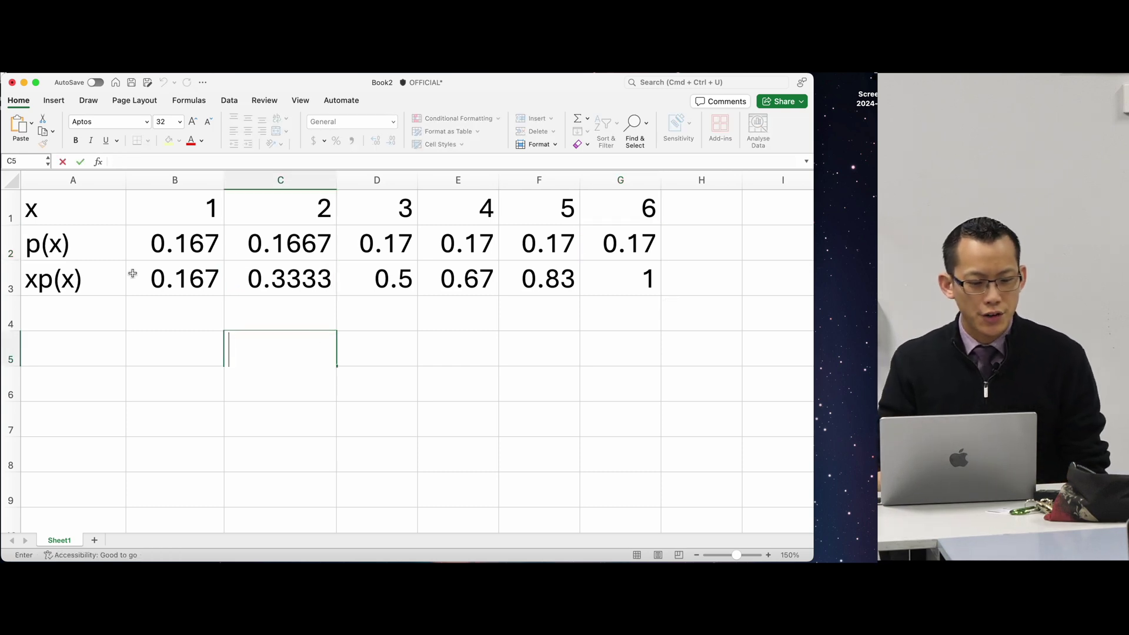
Select B3:G3 to confirm a status-bar sum of 3.5, then widen the window to show column J.
click(112, 277)
key(Right)
key(shift+Right)
key(shift+Right)
key(shift+Right)
key(shift+Right)
key(shift+Right)
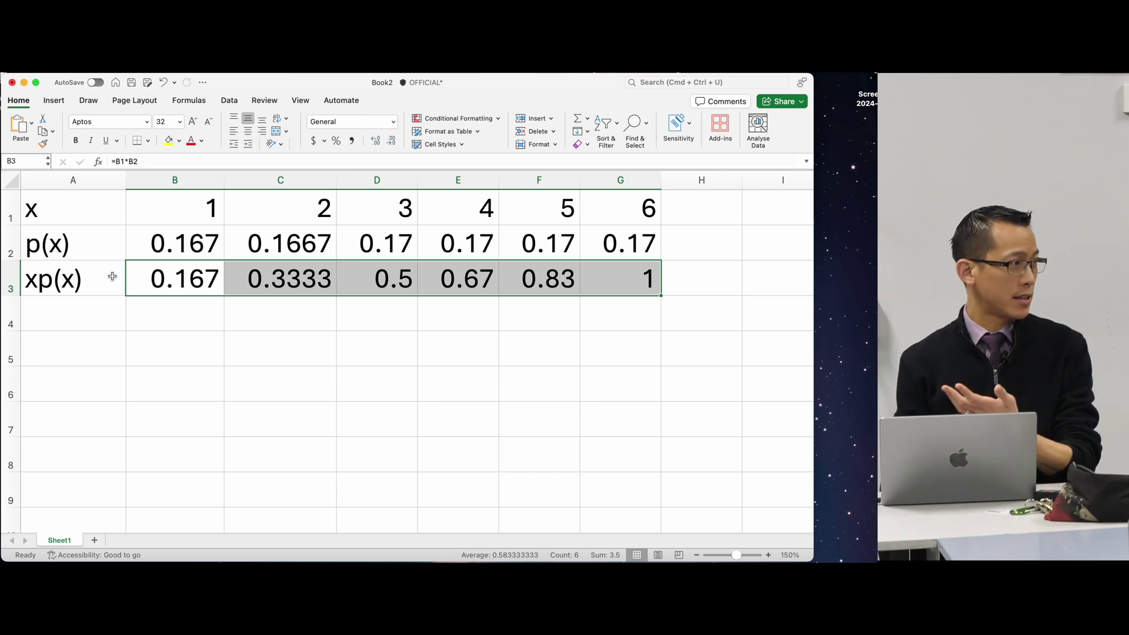
click(255, 378)
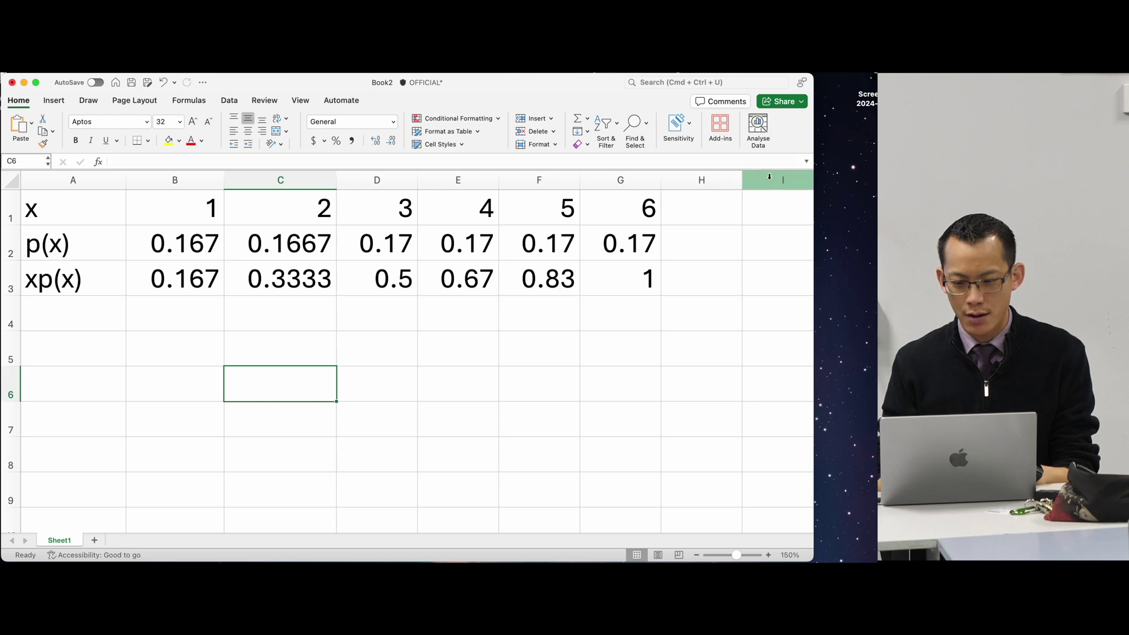
drag(814, 200, 877, 200)
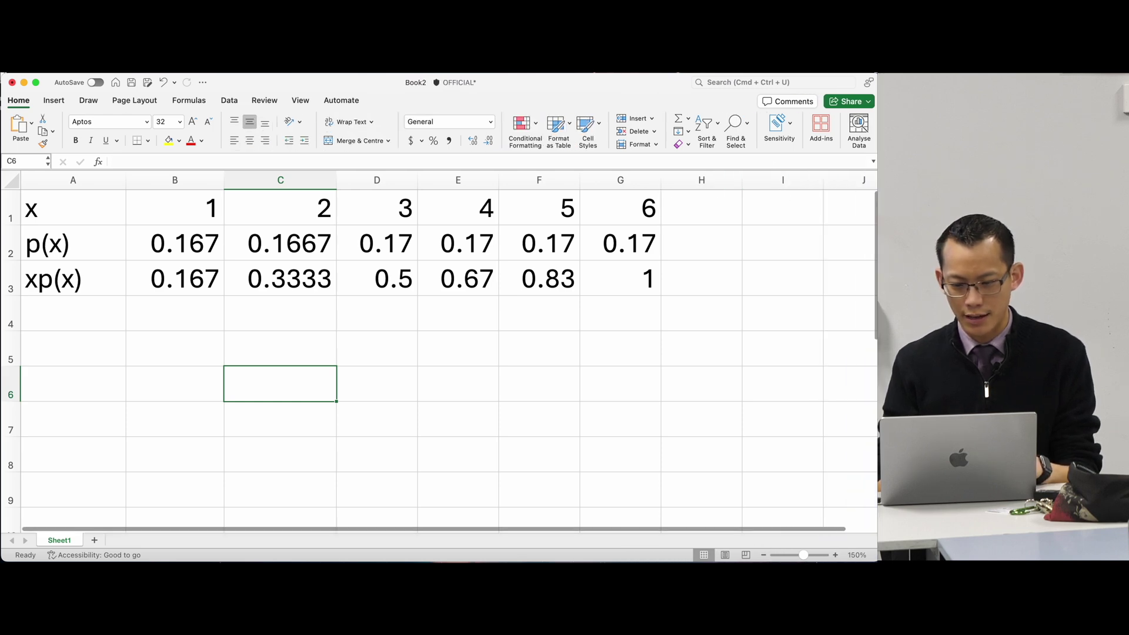
Enter =SUM(B3:G3) in H3 so it totals the xp(x) values as 3.5.
click(718, 266)
text(=)
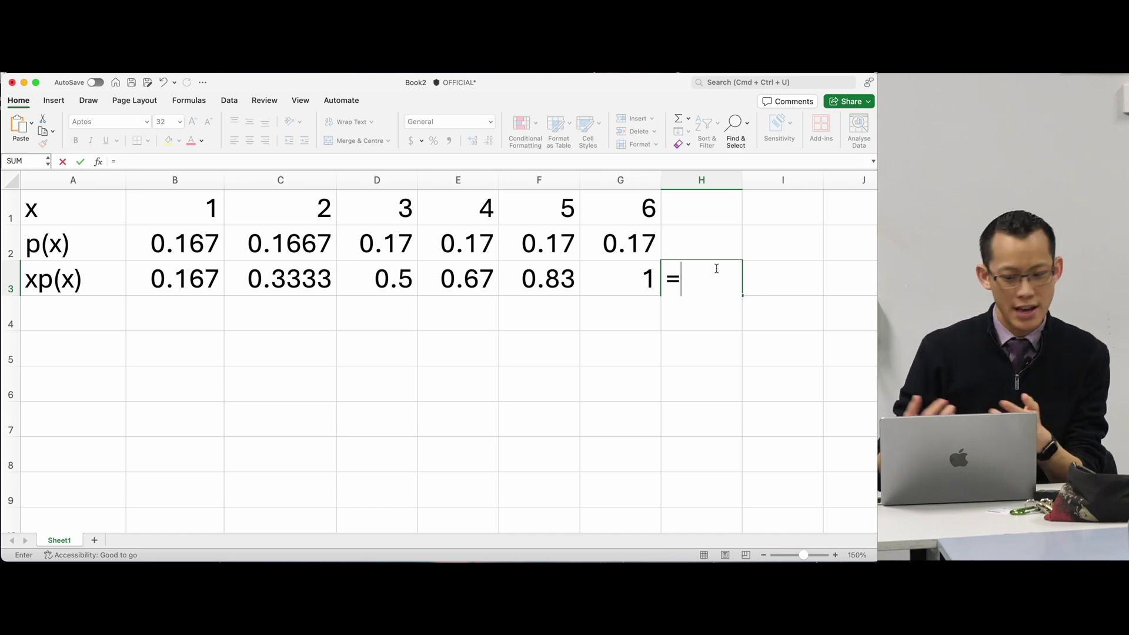
text(sum)
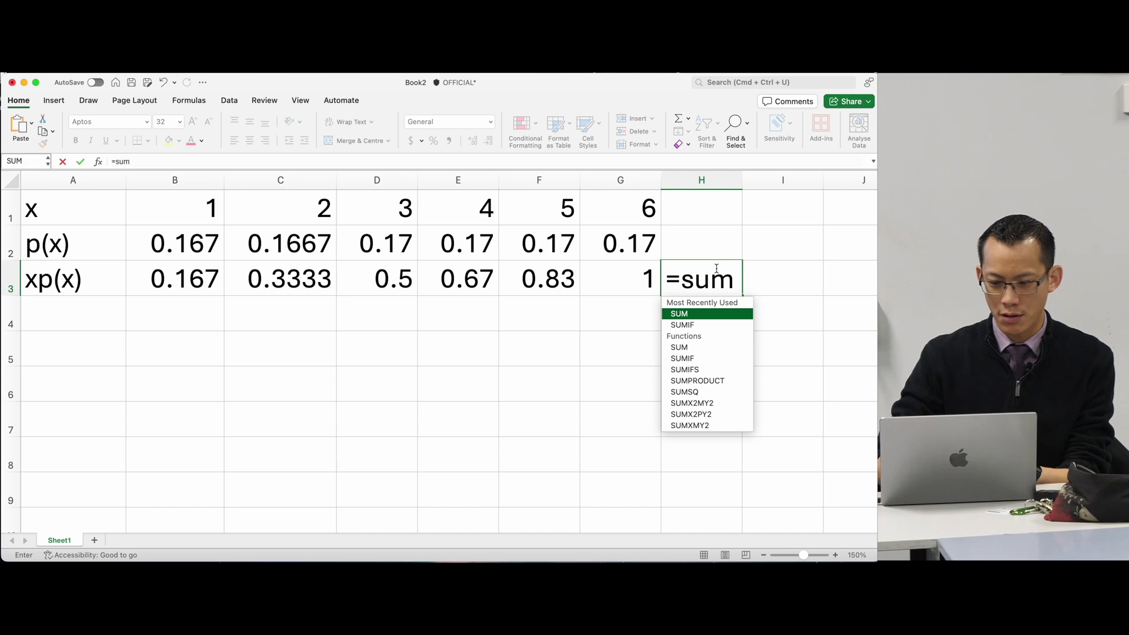
text(()
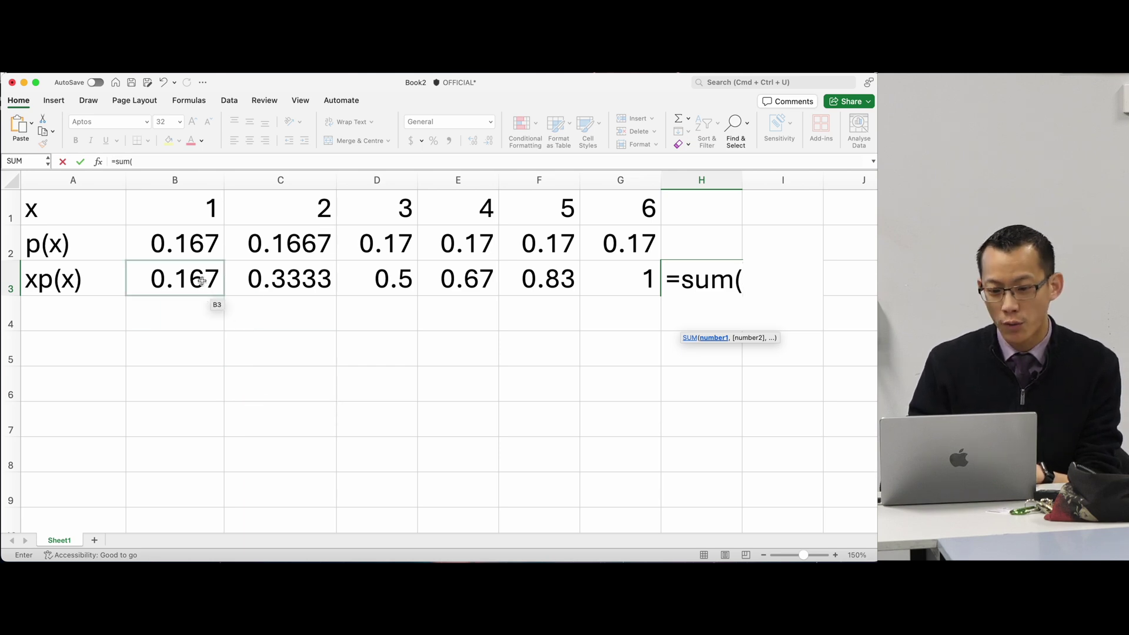
drag(202, 281, 608, 277)
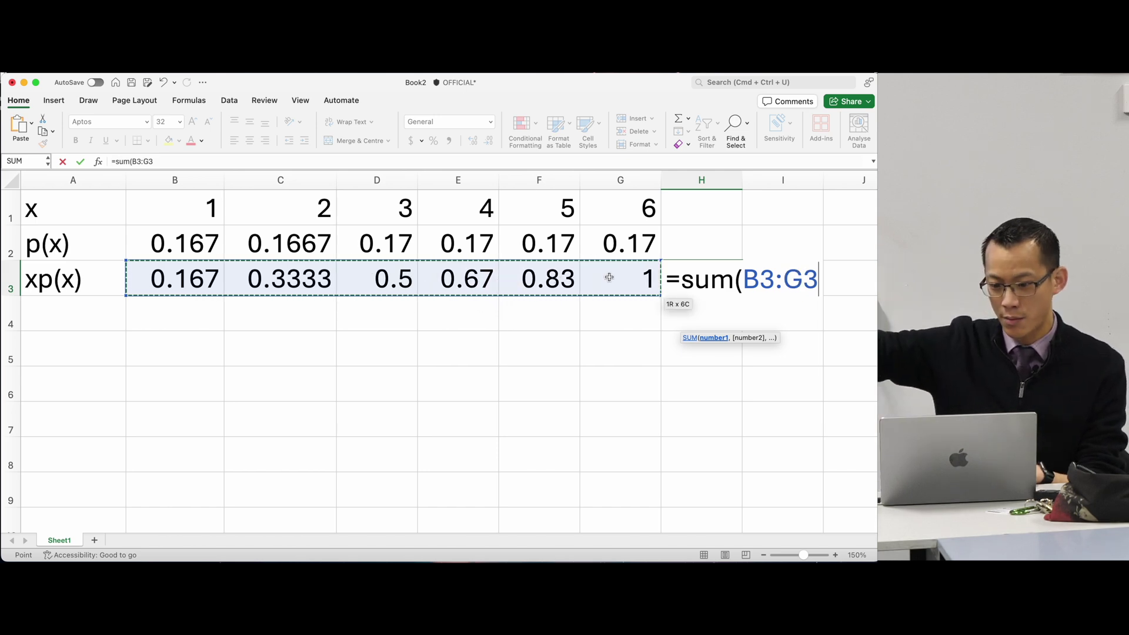
text())
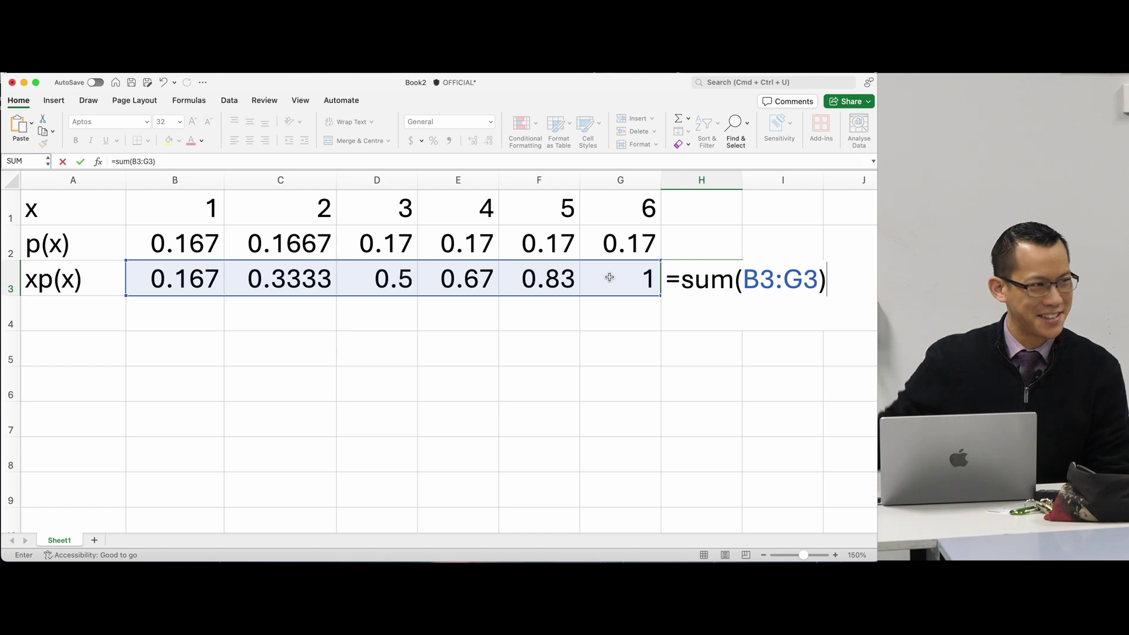
key(Return)
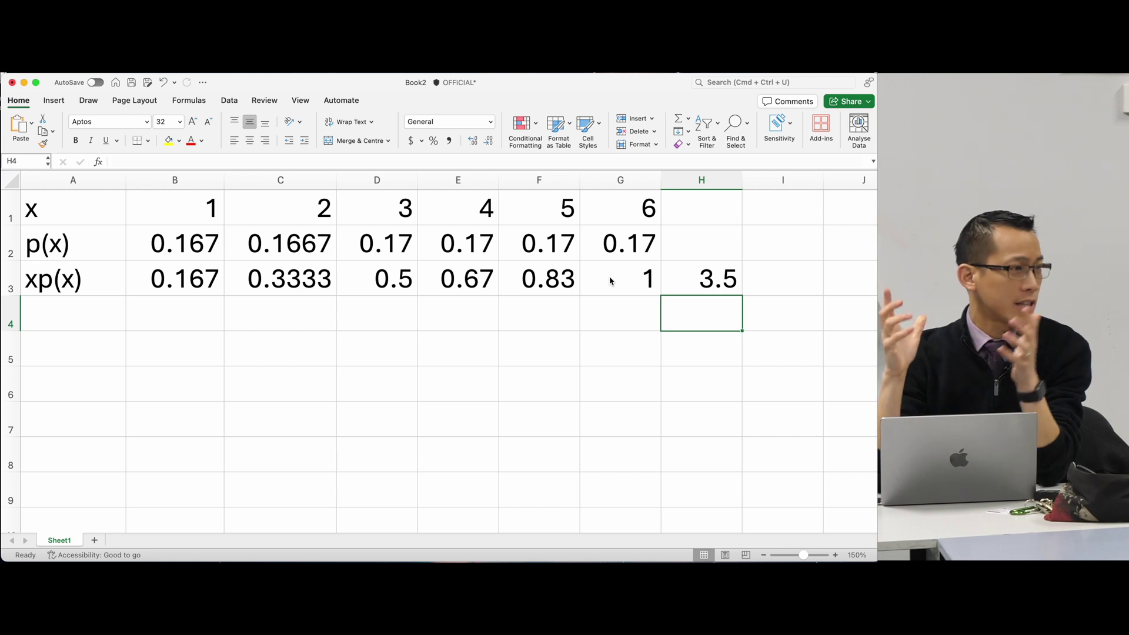
click(706, 273)
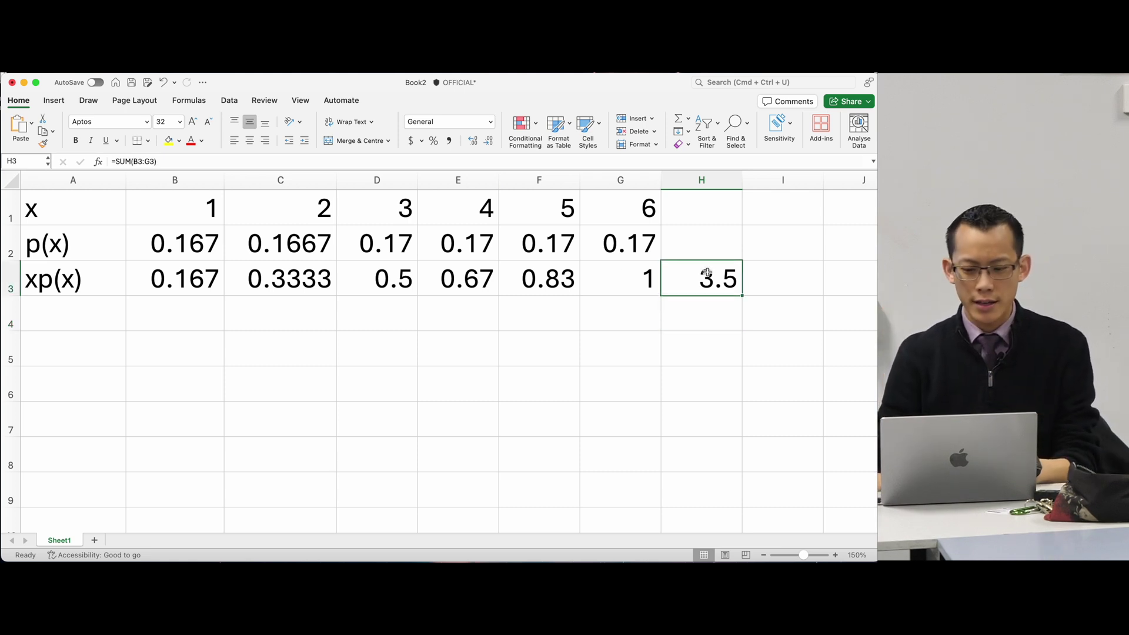
click(791, 278)
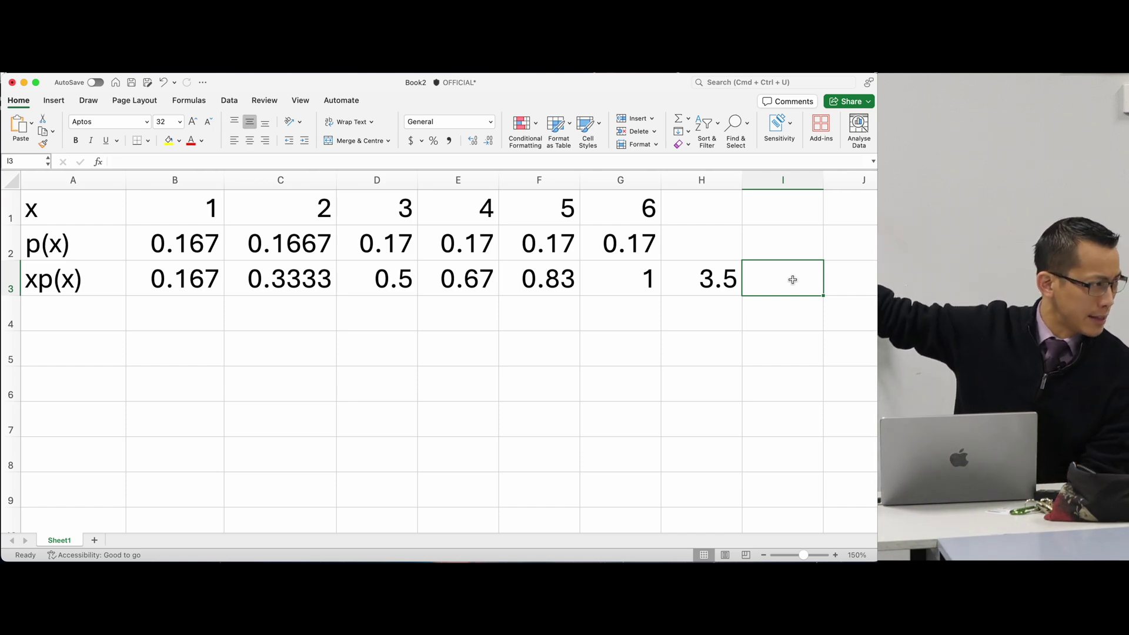
Type the label E(X) in I3 and select it together with H3.
text(E(X))
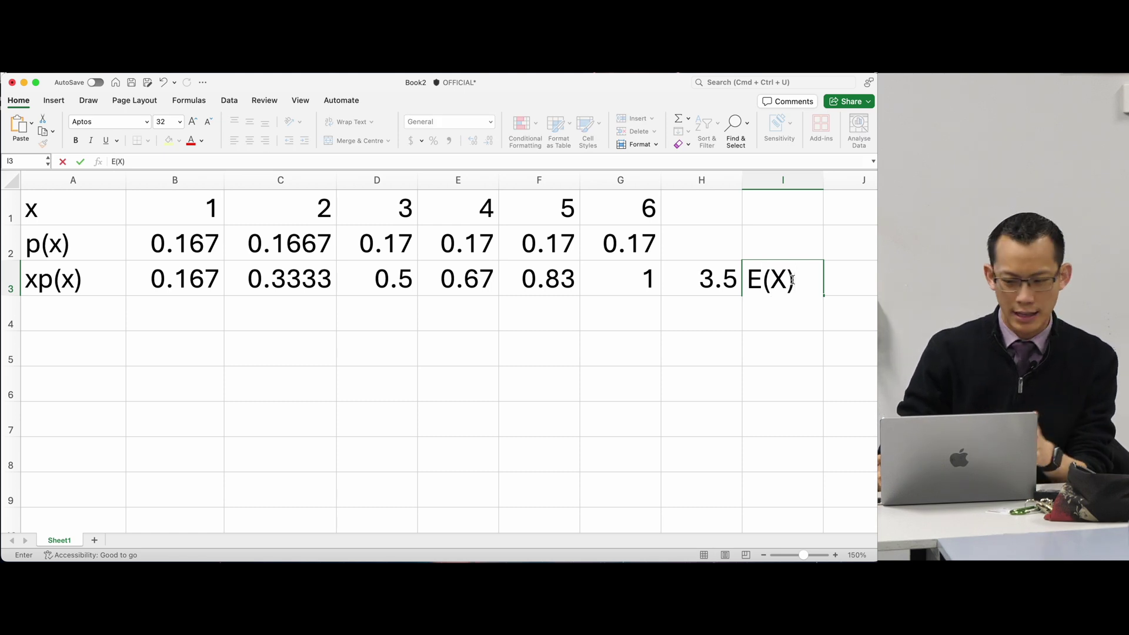
key(ctrl+Return)
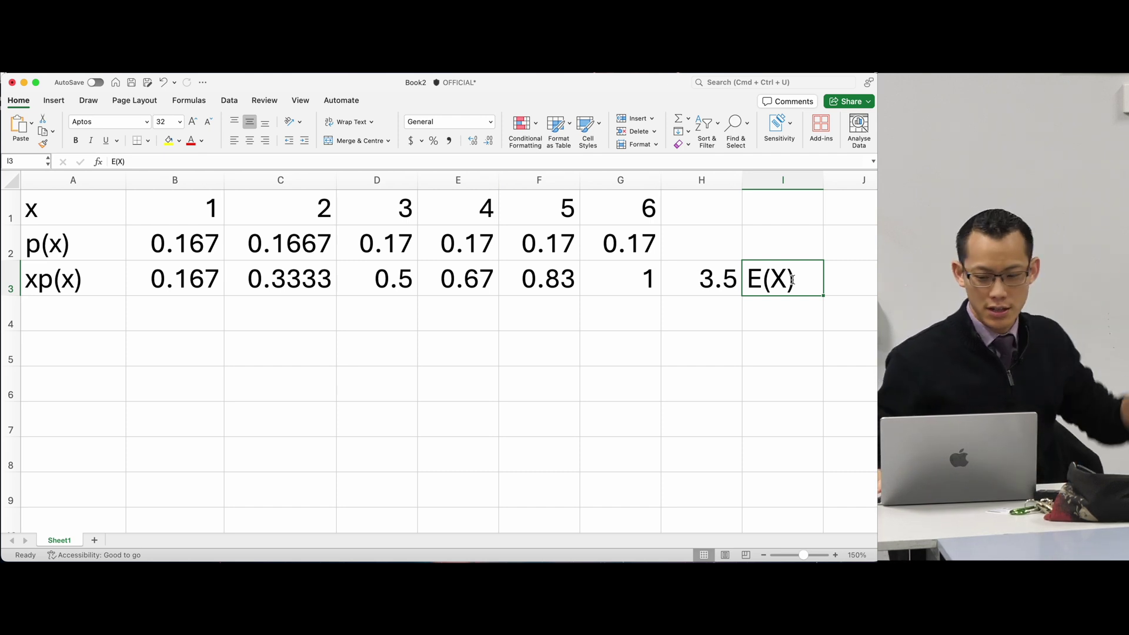
key(shift+Left)
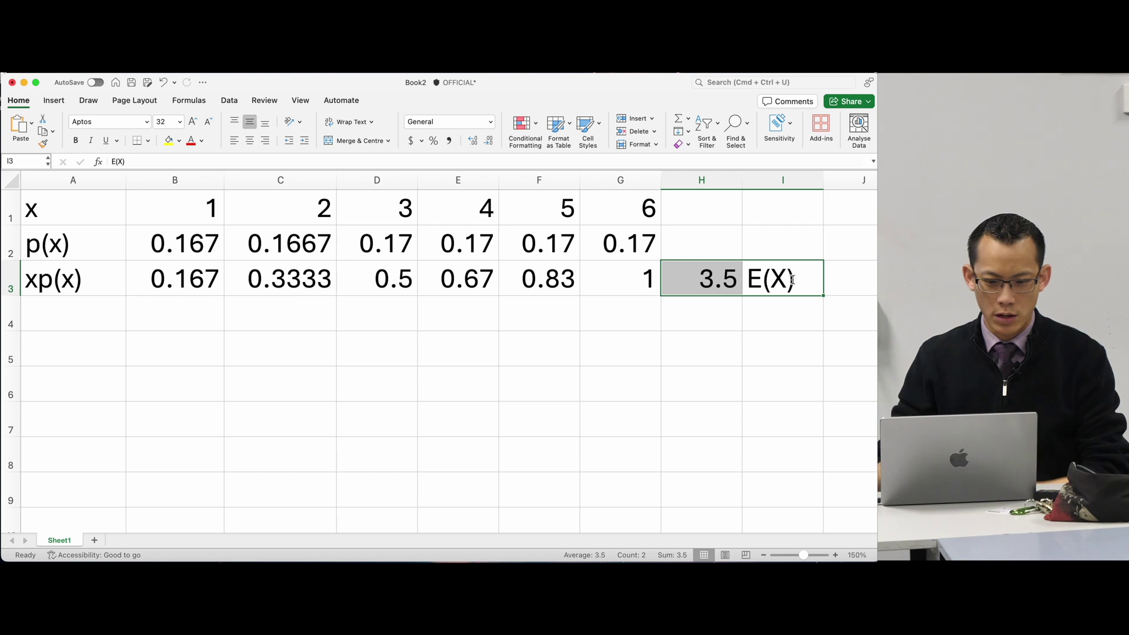
Fill H3:I3 yellow and give them all borders plus a thick box border.
click(170, 140)
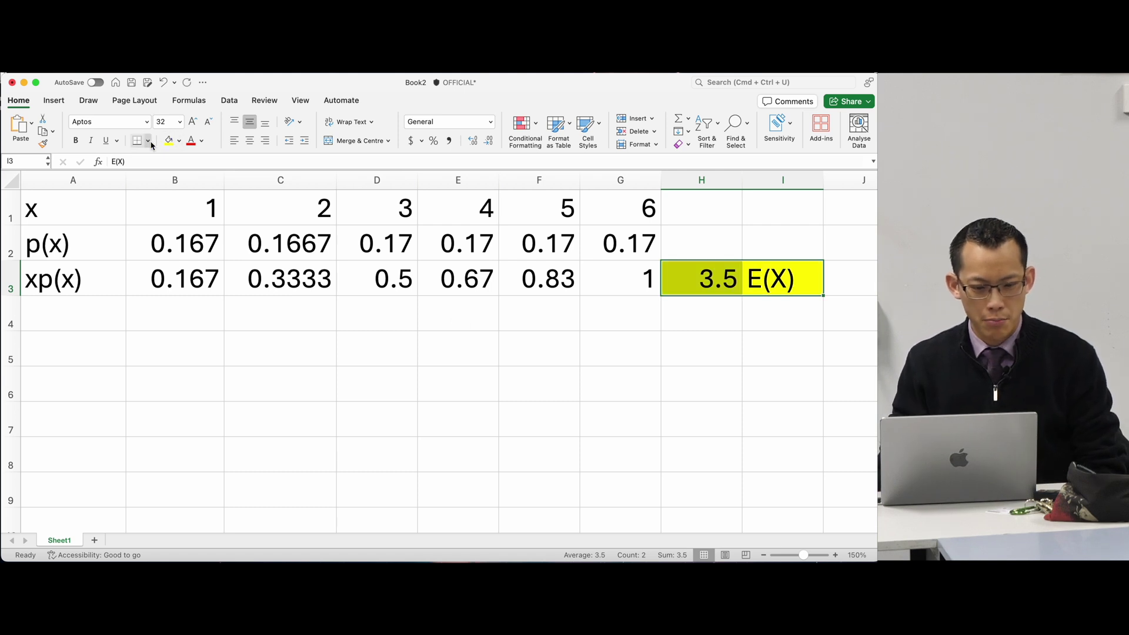
click(148, 140)
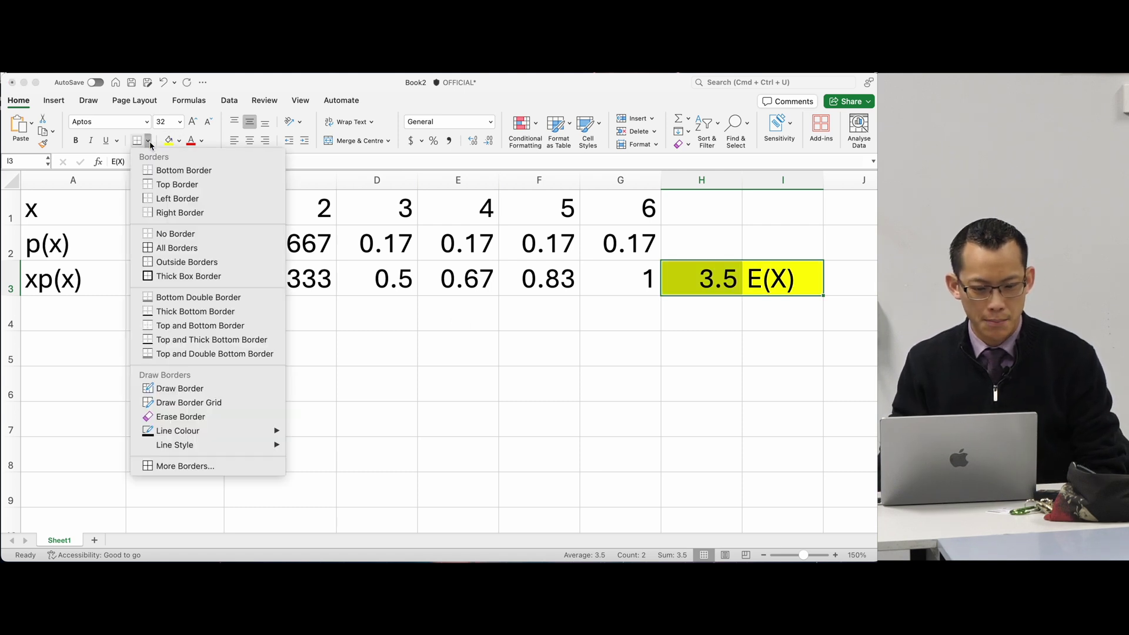
click(171, 248)
click(448, 413)
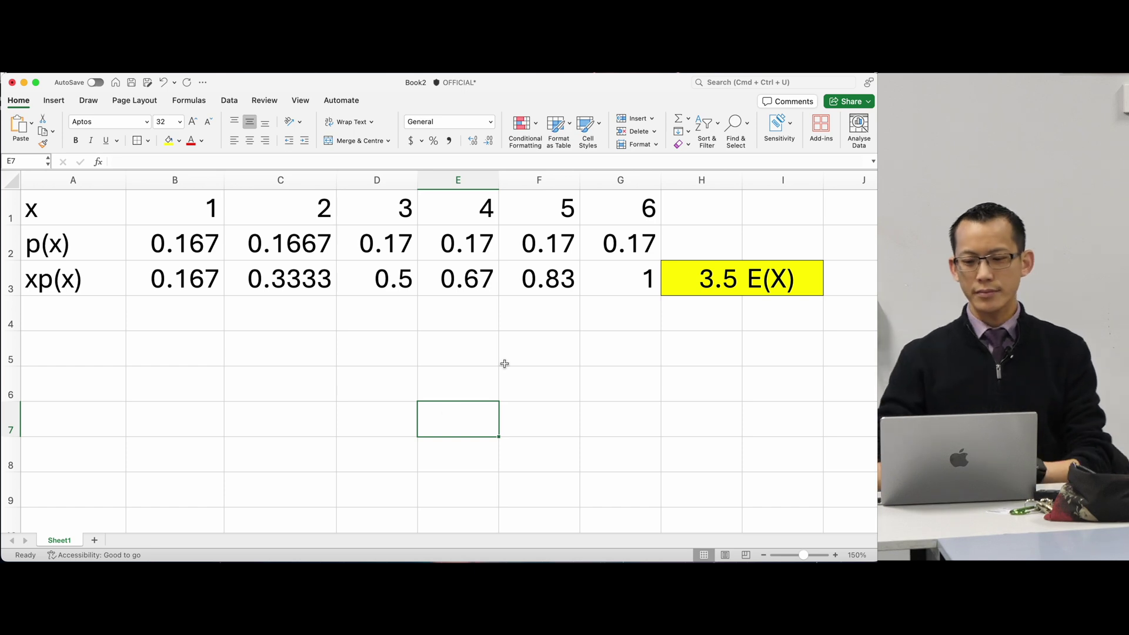
drag(730, 261, 782, 276)
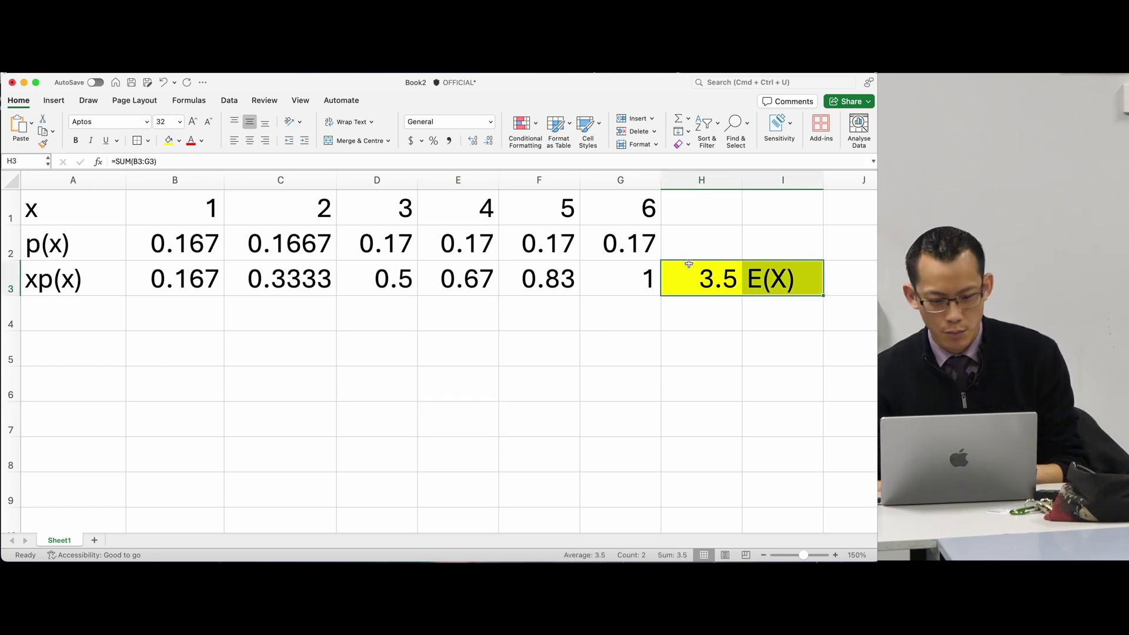
click(148, 141)
click(176, 269)
click(463, 389)
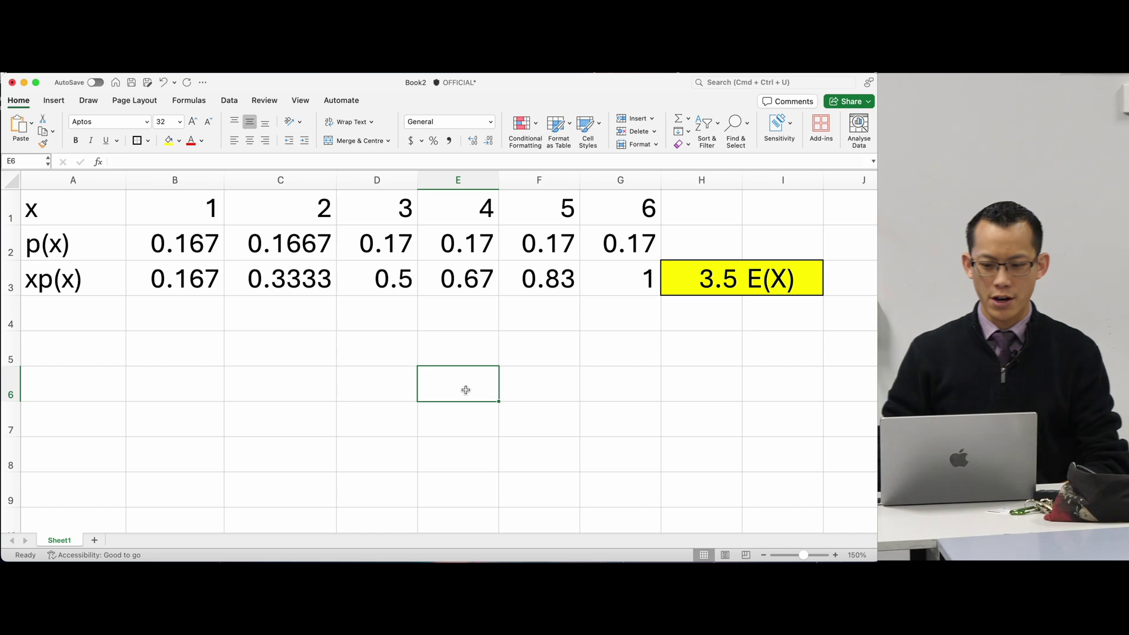